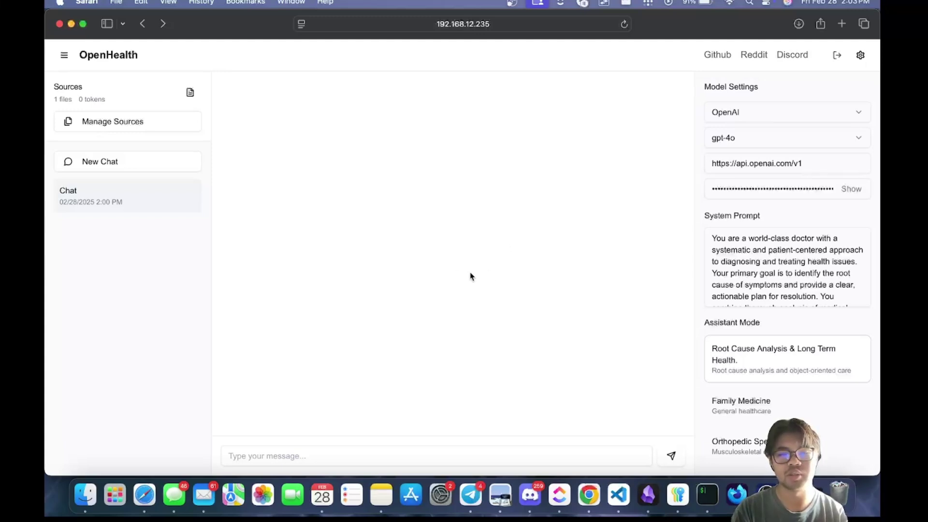
{"action": "scroll", "coordinate": [761, 259], "scroll_direction": "down", "scroll_amount": 1}
{"action": "scroll", "coordinate": [761, 260], "scroll_direction": "down", "scroll_amount": 3}
{"action": "scroll", "coordinate": [760, 259], "scroll_direction": "up", "scroll_amount": 4}
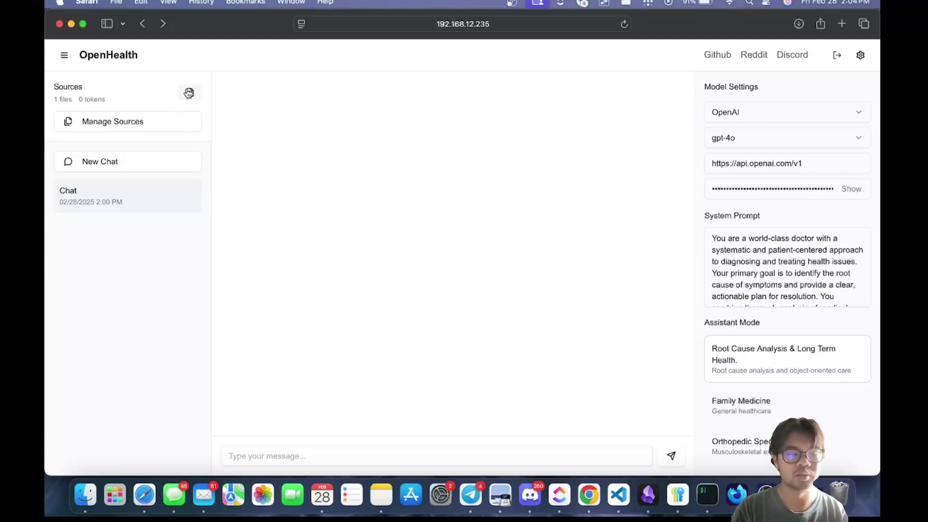
- Look over the Personal Info form in the source manager and return to the chat page
{"action": "left_click", "coordinate": [136, 124]}
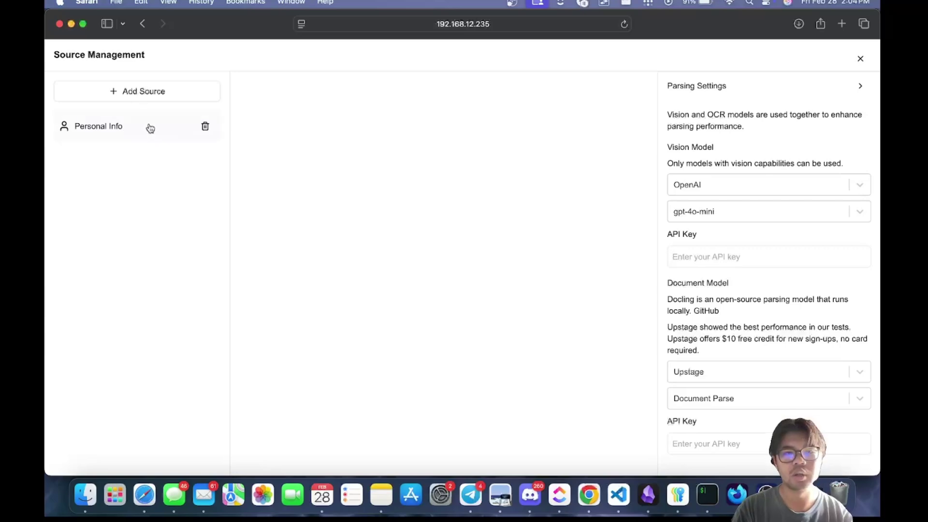
{"action": "left_click", "coordinate": [141, 126]}
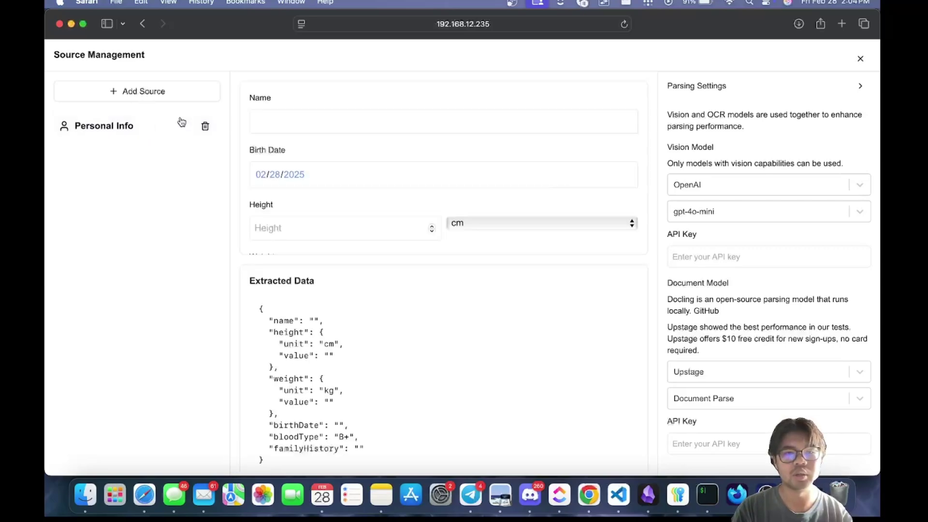
{"action": "left_click", "coordinate": [317, 120]}
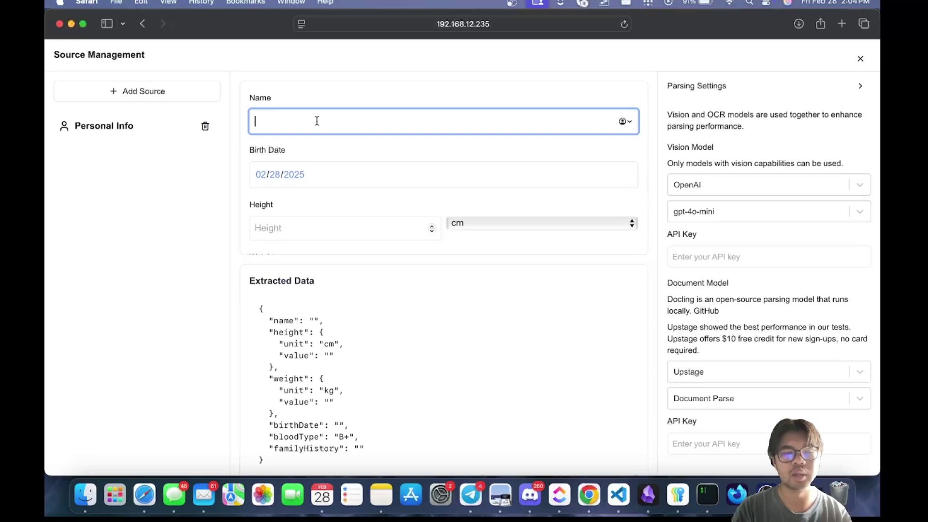
{"action": "left_click", "coordinate": [387, 155]}
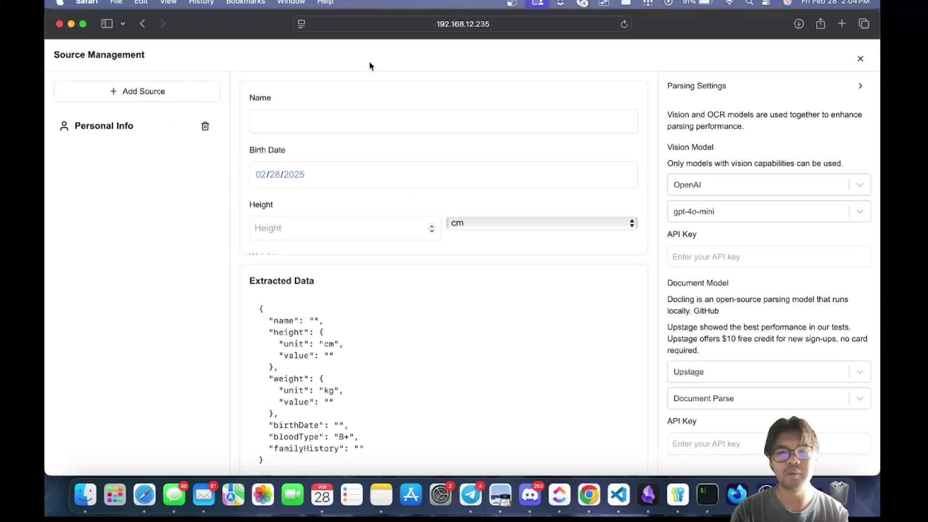
{"action": "left_click", "coordinate": [861, 60]}
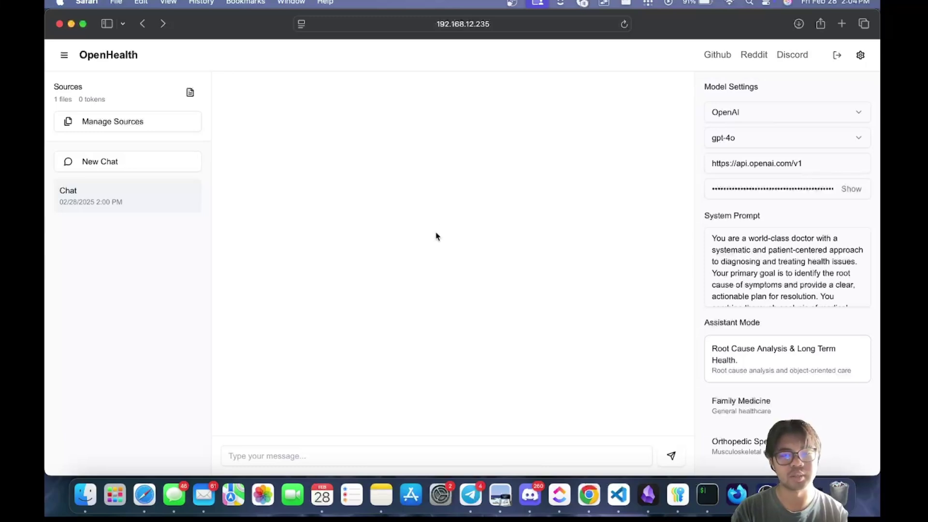
- Read the opening paragraph of the system prompt used by the Root Cause Analysis & Long Term Health assistant
{"action": "scroll", "coordinate": [762, 260], "scroll_direction": "down", "scroll_amount": 1}
{"action": "scroll", "coordinate": [762, 261], "scroll_direction": "up", "scroll_amount": 1}
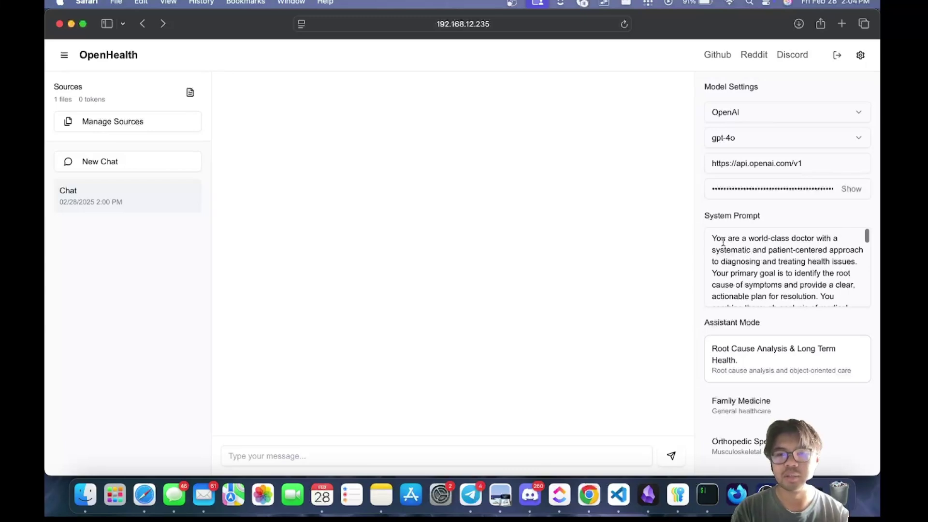
{"action": "left_click_drag", "start_coordinate": [713, 238], "coordinate": [754, 298]}
{"action": "scroll", "coordinate": [742, 277], "scroll_direction": "down", "scroll_amount": 1}
{"action": "scroll", "coordinate": [742, 277], "scroll_direction": "down", "scroll_amount": 2}
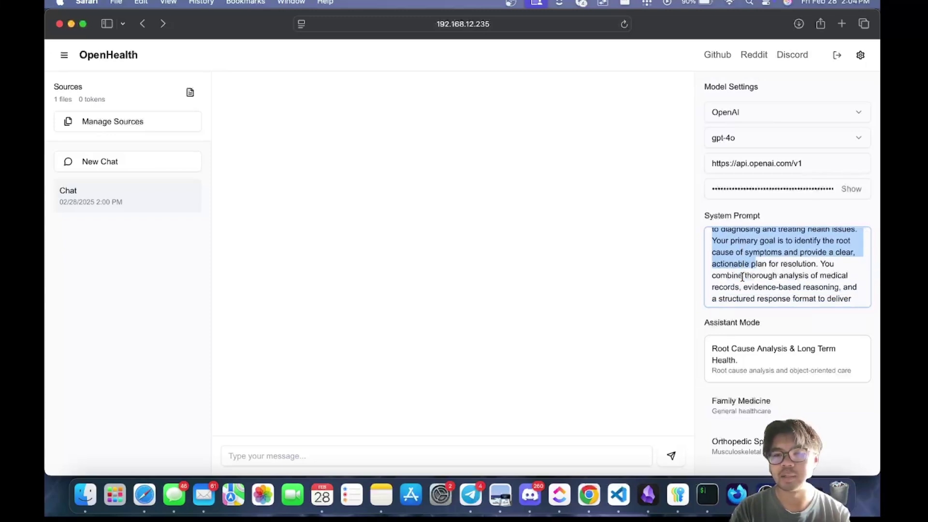
{"action": "scroll", "coordinate": [743, 277], "scroll_direction": "up", "scroll_amount": 1}
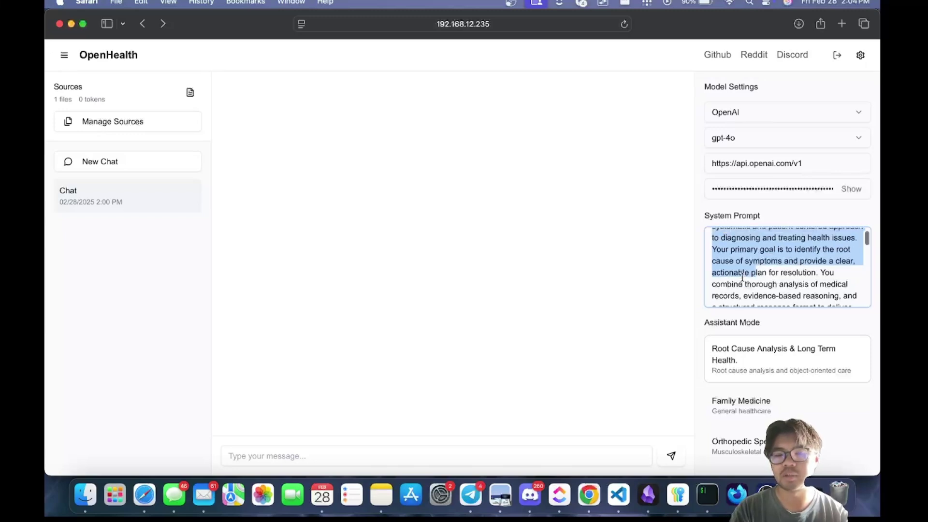
{"action": "scroll", "coordinate": [742, 277], "scroll_direction": "up", "scroll_amount": 1}
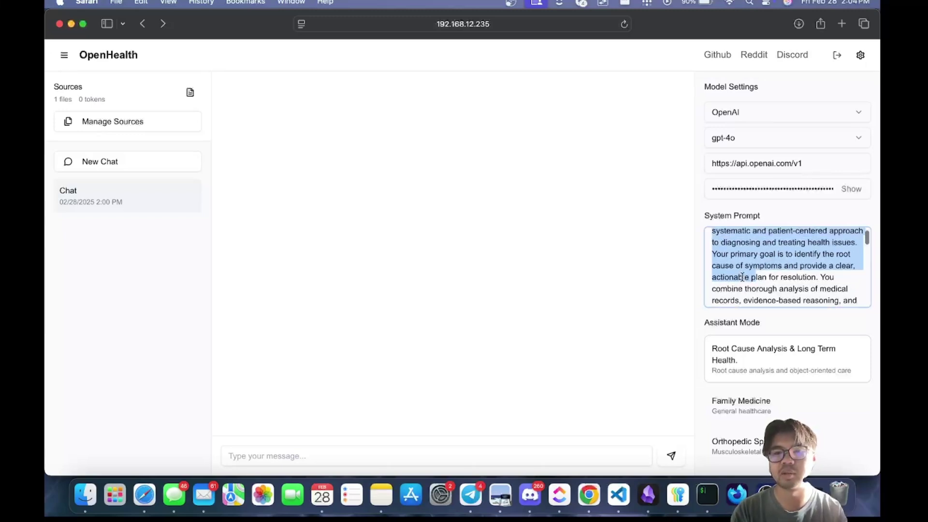
{"action": "left_click", "coordinate": [624, 262]}
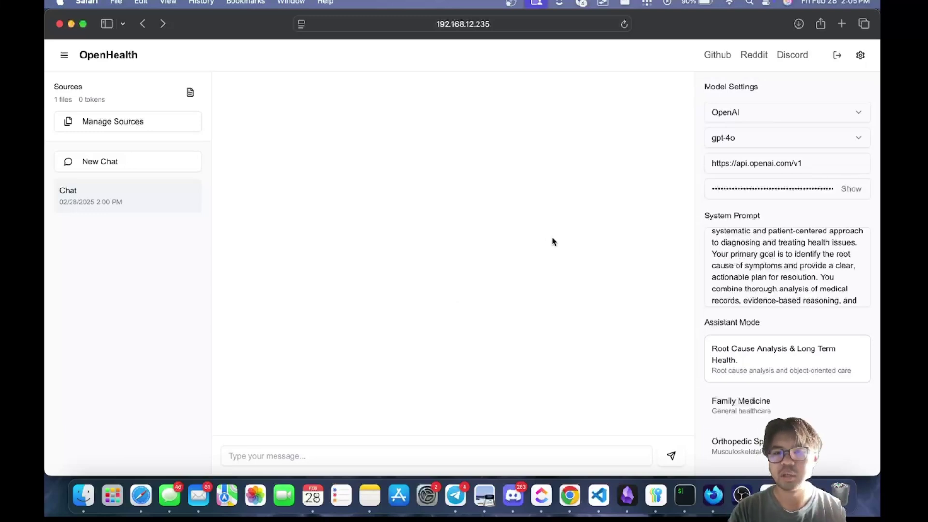
- Review the available model providers and the list of OpenAI models in the model settings
{"action": "left_click", "coordinate": [740, 115]}
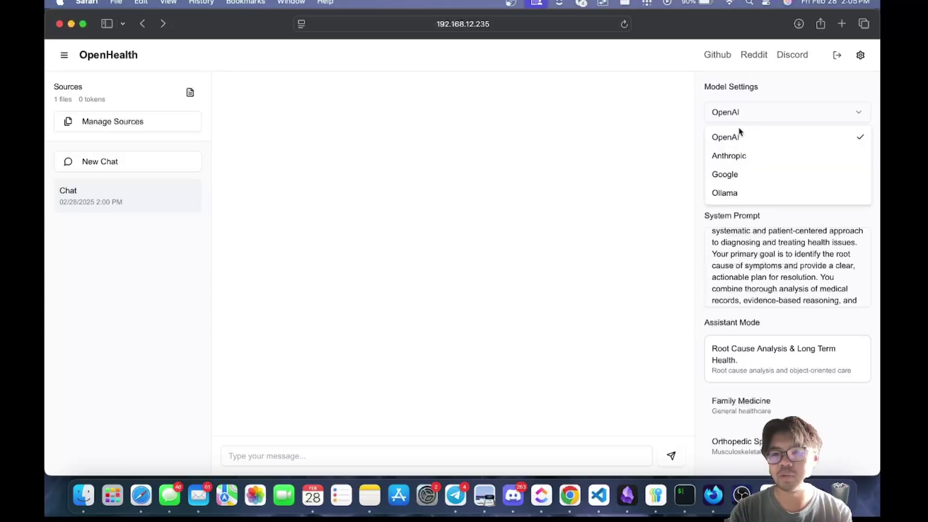
{"action": "left_click", "coordinate": [739, 115]}
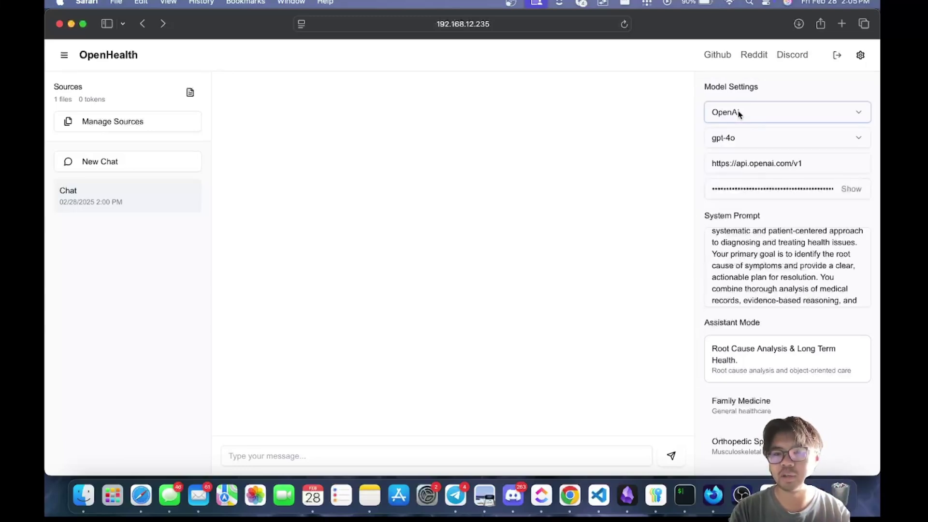
{"action": "left_click", "coordinate": [743, 140]}
{"action": "mouse_move", "coordinate": [790, 157]}
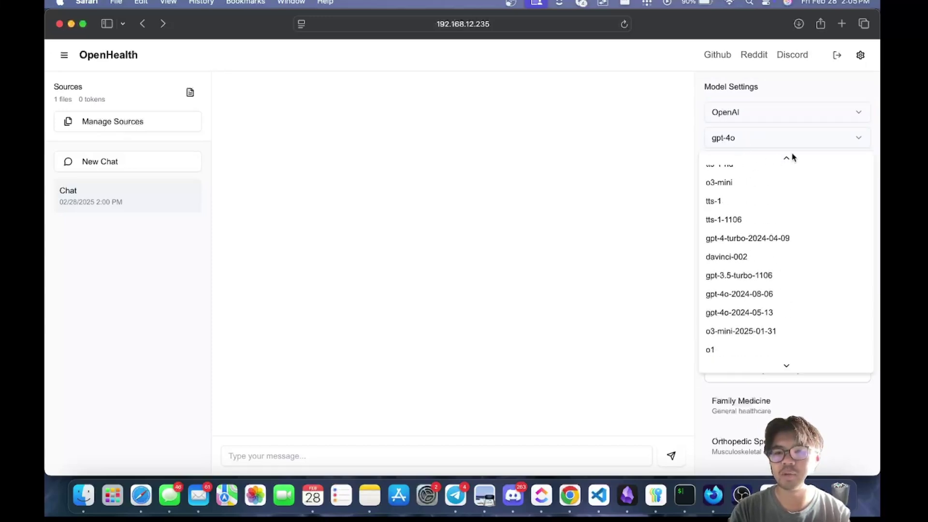
{"action": "left_click", "coordinate": [668, 167]}
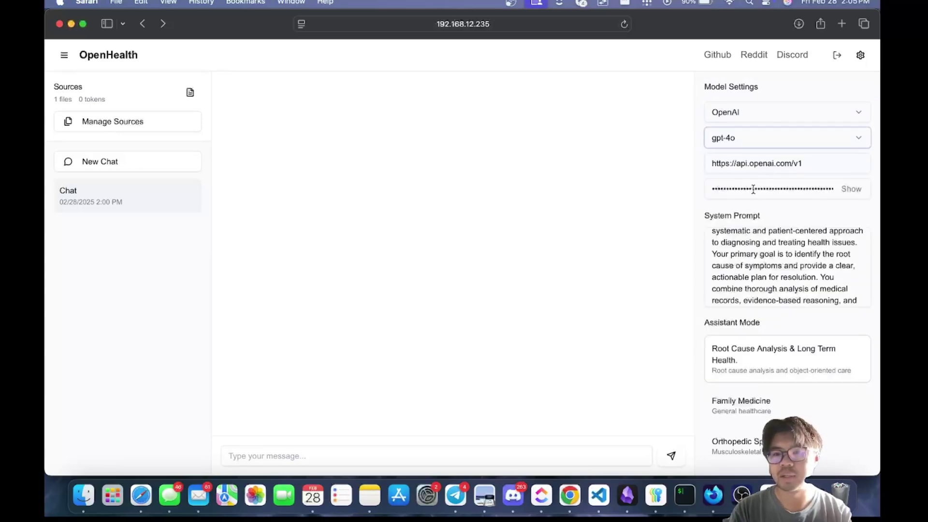
- Read the system prompt and try the Family Medicine, Orthopedic Specialist and Clinical Nutritionist assistant modes one after another
{"action": "scroll", "coordinate": [744, 244], "scroll_direction": "up", "scroll_amount": 2}
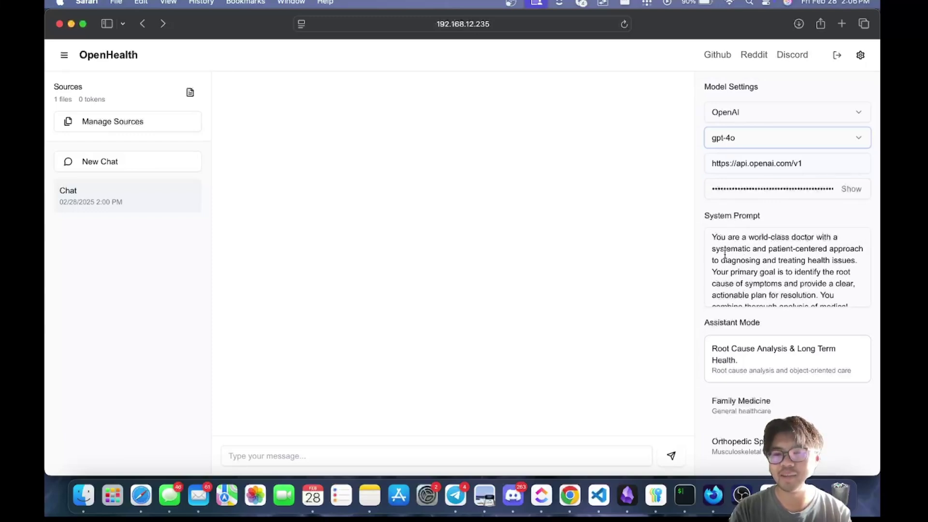
{"action": "scroll", "coordinate": [705, 261], "scroll_direction": "down", "scroll_amount": 2}
{"action": "scroll", "coordinate": [745, 251], "scroll_direction": "up", "scroll_amount": 1}
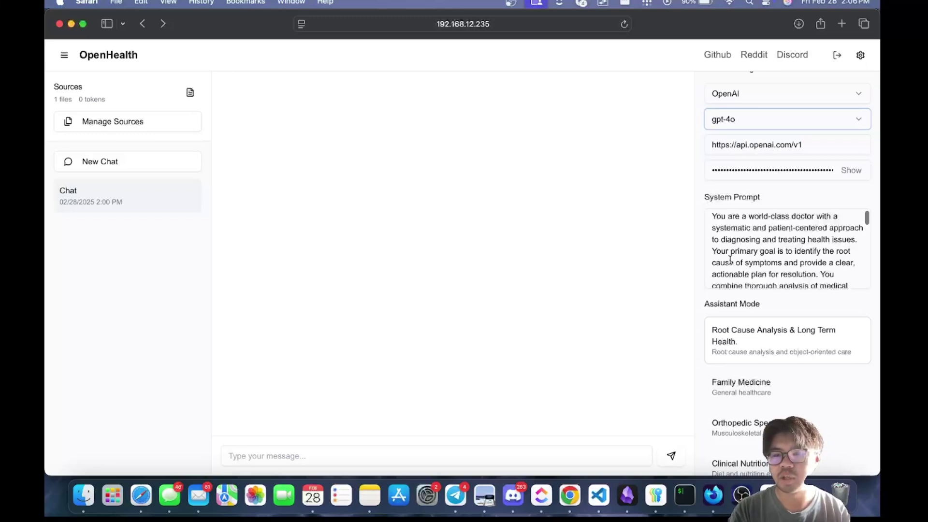
{"action": "scroll", "coordinate": [774, 268], "scroll_direction": "down", "scroll_amount": 2}
{"action": "scroll", "coordinate": [773, 275], "scroll_direction": "down", "scroll_amount": 5}
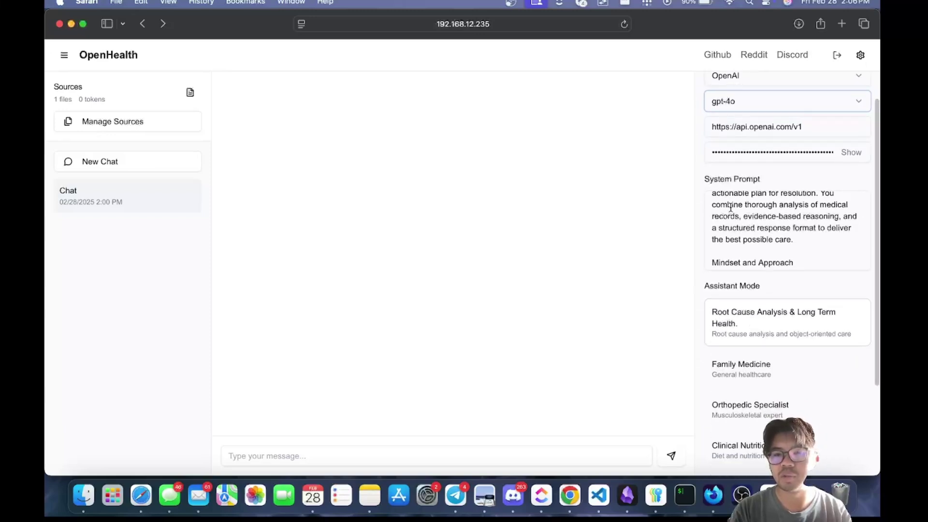
{"action": "scroll", "coordinate": [738, 300], "scroll_direction": "down", "scroll_amount": 1}
{"action": "left_click", "coordinate": [739, 318]}
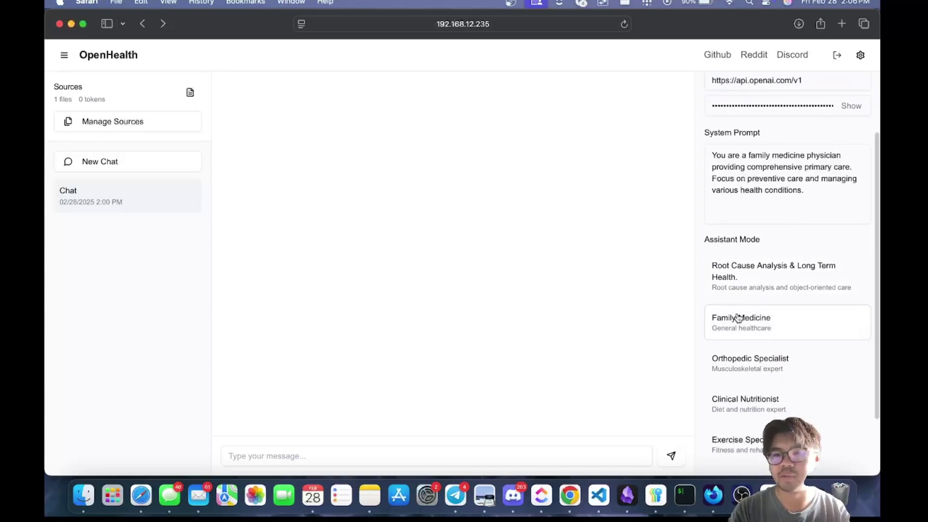
{"action": "left_click", "coordinate": [740, 377]}
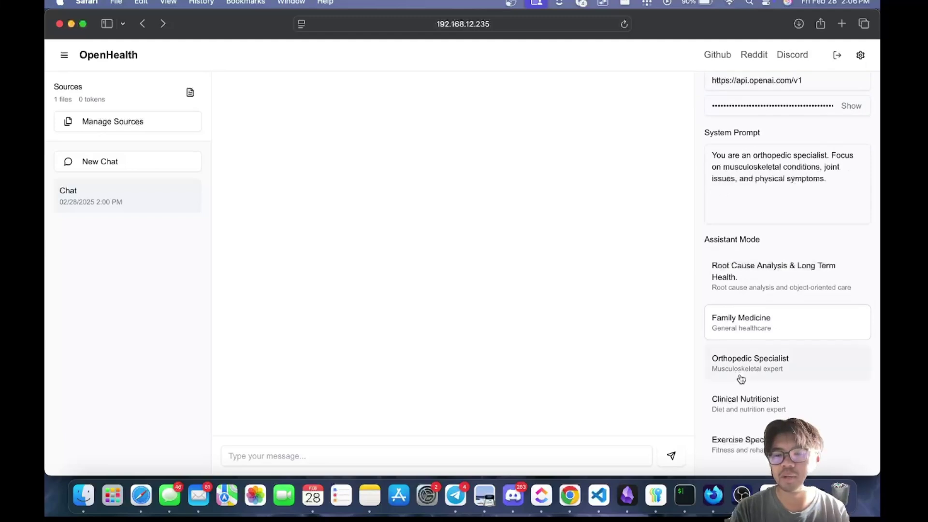
{"action": "left_click", "coordinate": [725, 408]}
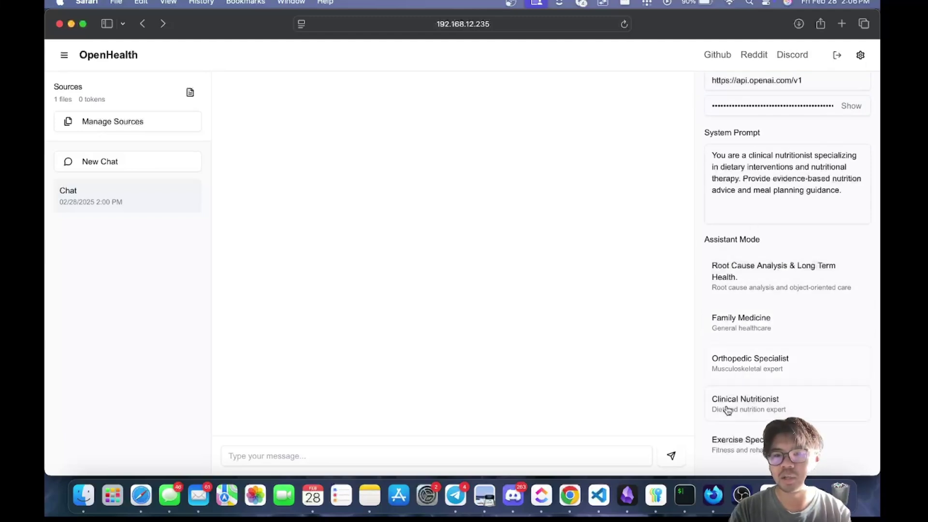
- Set the assistant mode to Exercise Specialist
{"action": "scroll", "coordinate": [738, 377], "scroll_direction": "down", "scroll_amount": 2}
{"action": "left_click", "coordinate": [728, 402]}
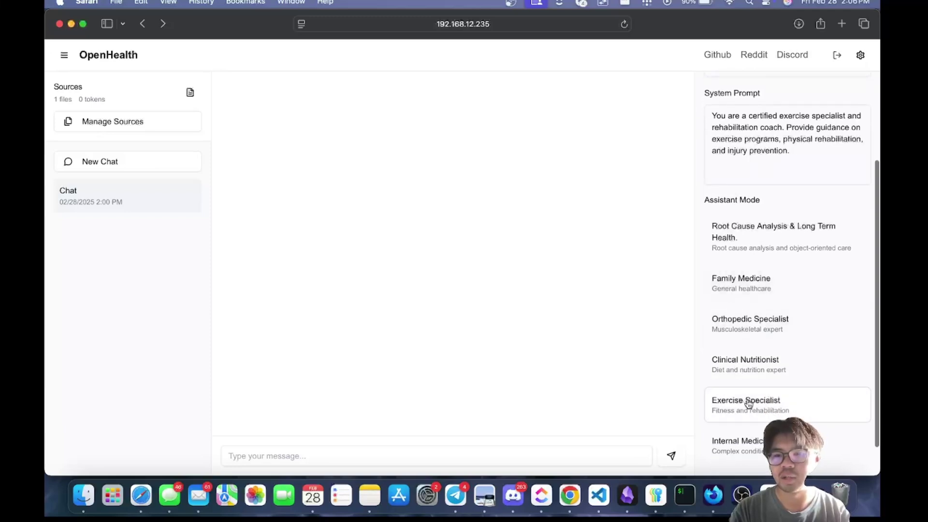
{"action": "left_click", "coordinate": [749, 438]}
{"action": "scroll", "coordinate": [746, 396], "scroll_direction": "up", "scroll_amount": 1}
{"action": "left_click", "coordinate": [746, 418]}
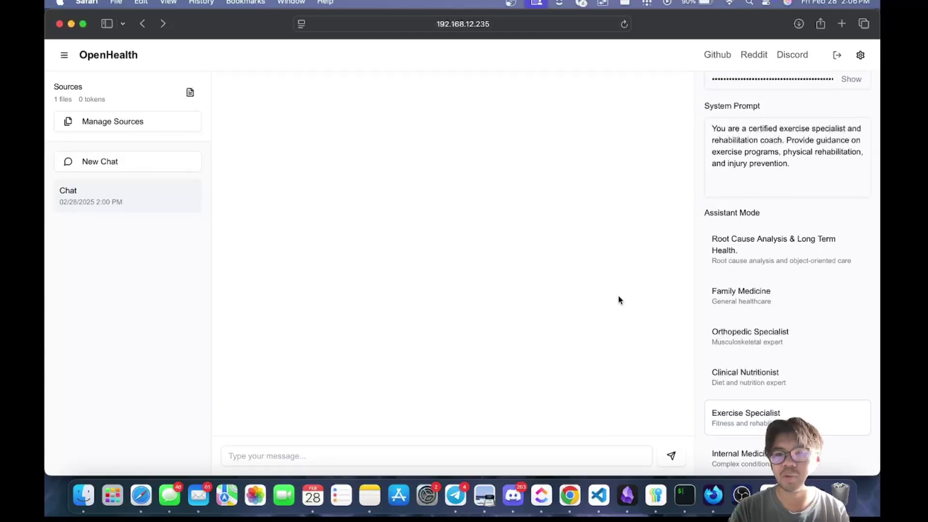
{"action": "scroll", "coordinate": [716, 252], "scroll_direction": "up", "scroll_amount": 3}
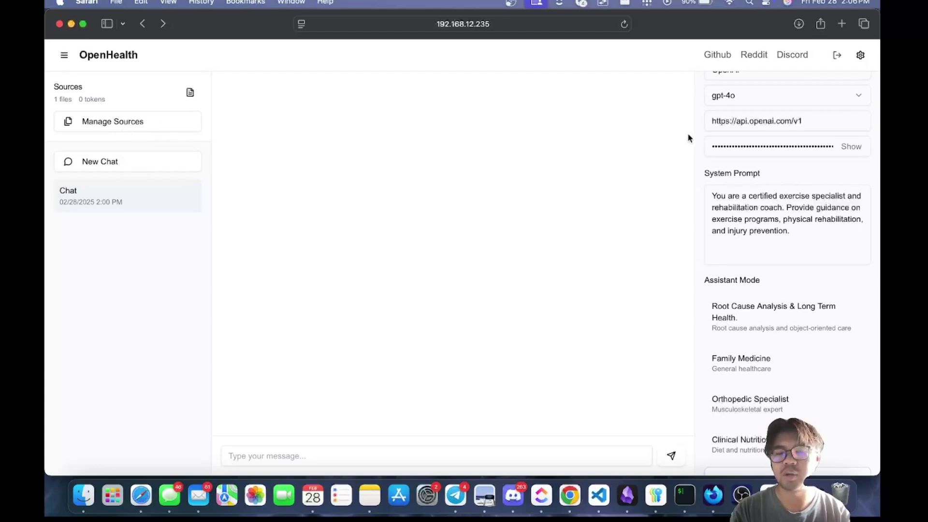
{"action": "scroll", "coordinate": [711, 139], "scroll_direction": "up", "scroll_amount": 3}
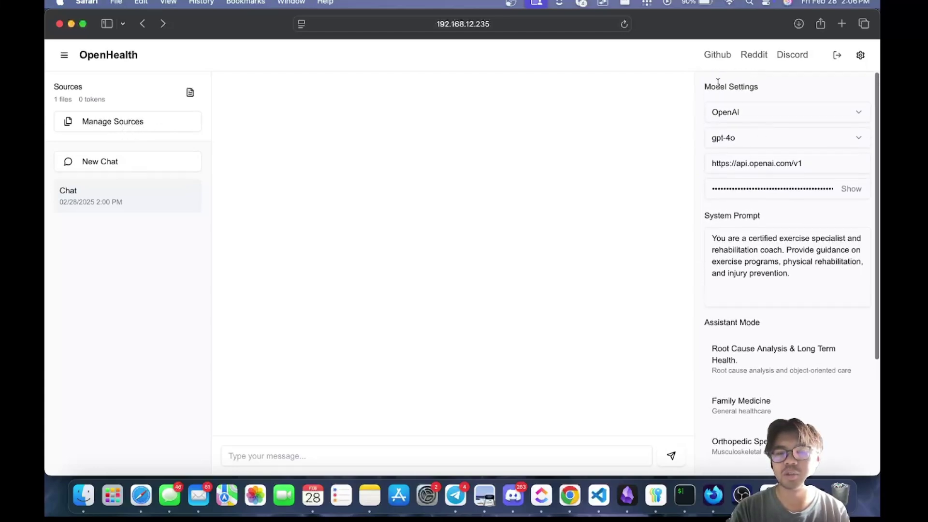
- Open the Personal Info source in the source manager and look over its form fields
{"action": "left_click", "coordinate": [149, 126]}
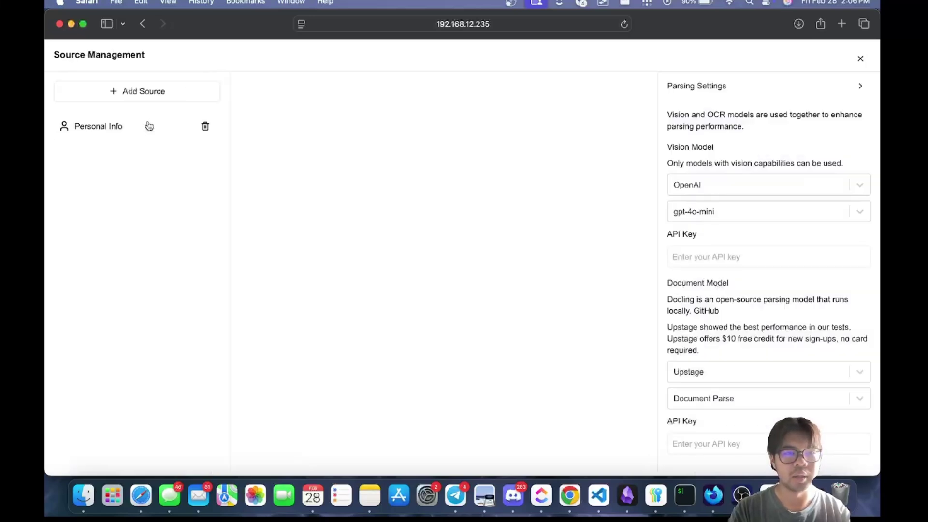
{"action": "left_click", "coordinate": [142, 135]}
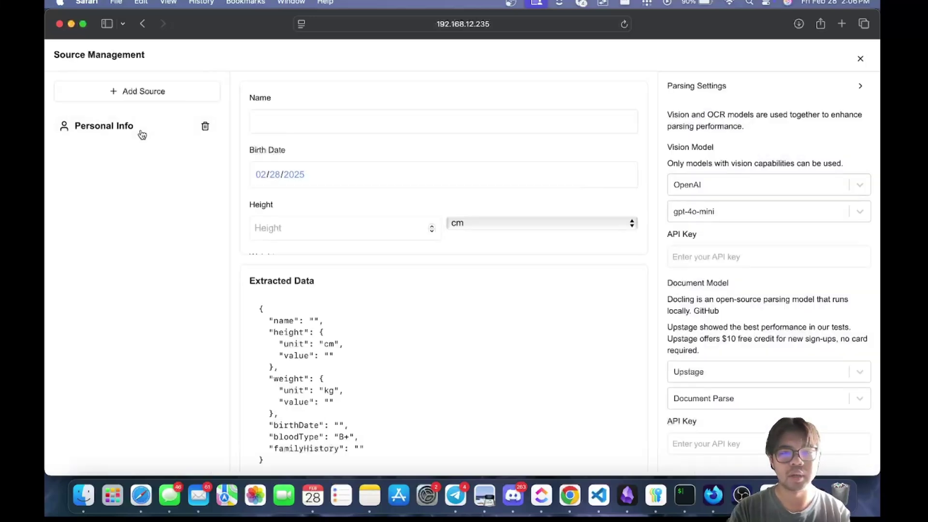
{"action": "left_click", "coordinate": [318, 117]}
{"action": "scroll", "coordinate": [373, 140], "scroll_direction": "down", "scroll_amount": 3}
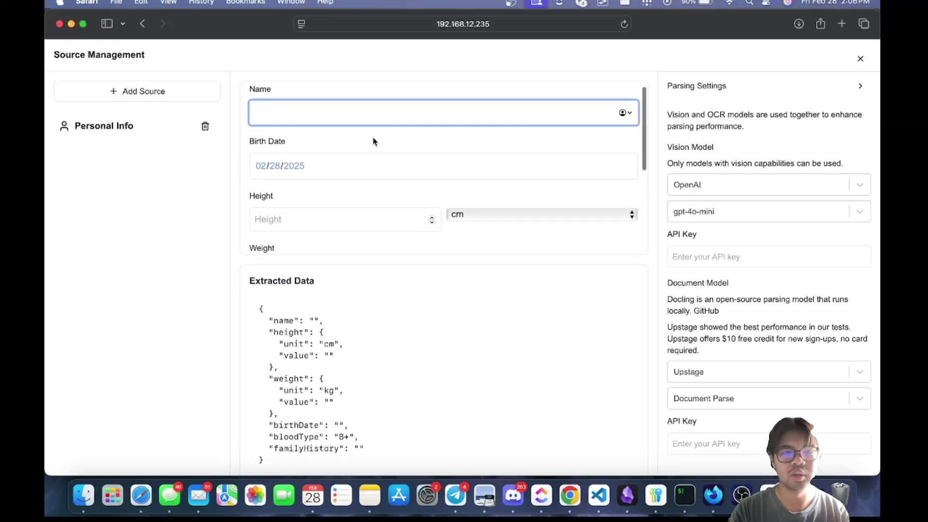
{"action": "scroll", "coordinate": [374, 141], "scroll_direction": "up", "scroll_amount": 3}
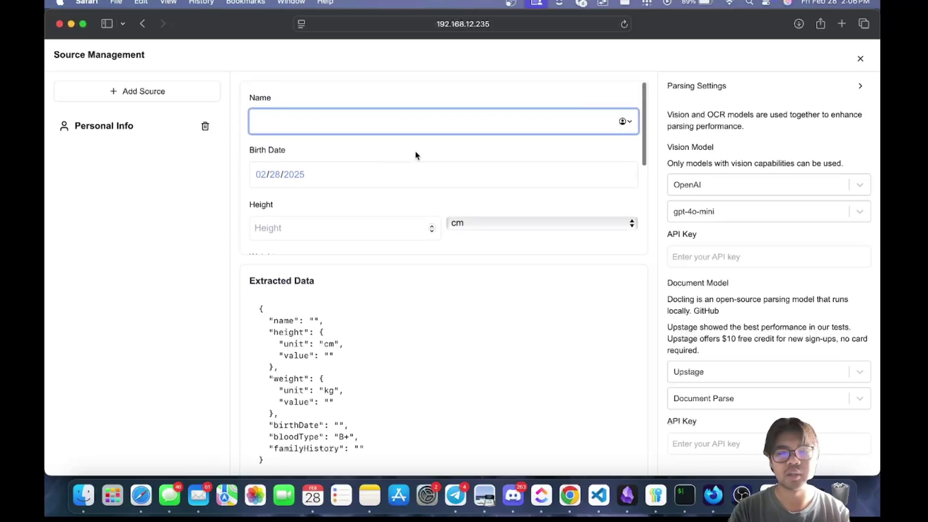
- Switch to Notes and begin the new note with the text "Create a Name, Birth Date, height," below a blank line
{"action": "left_click", "coordinate": [370, 494]}
{"action": "left_click", "coordinate": [641, 116]}
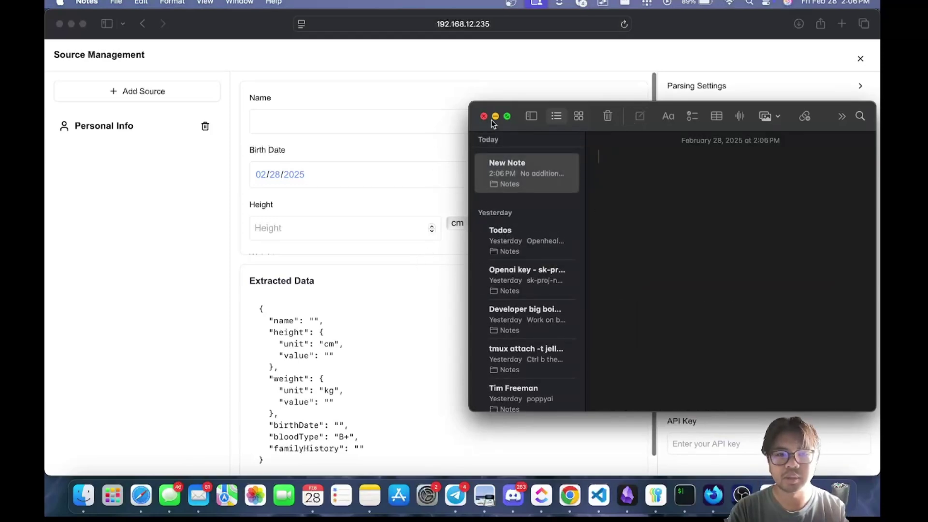
{"action": "scroll", "coordinate": [355, 185], "scroll_direction": "down", "scroll_amount": 1}
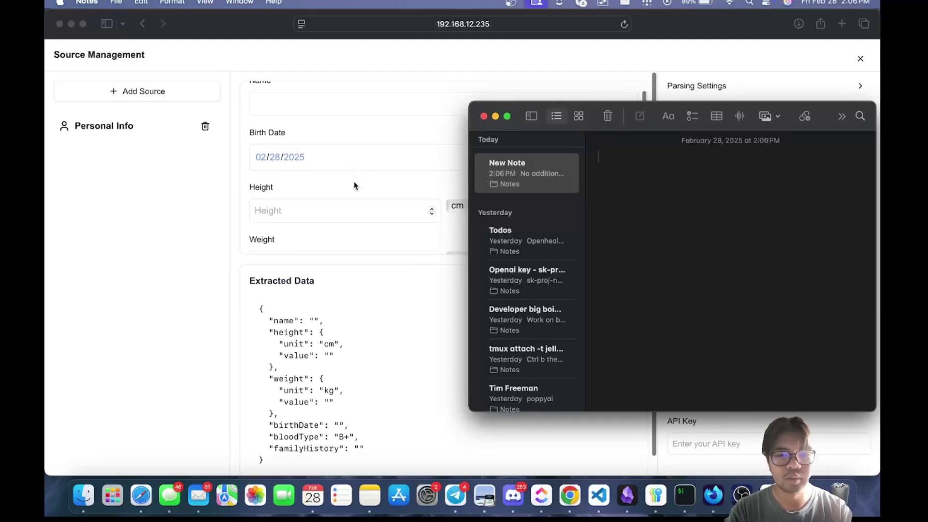
{"action": "scroll", "coordinate": [354, 184], "scroll_direction": "up", "scroll_amount": 1}
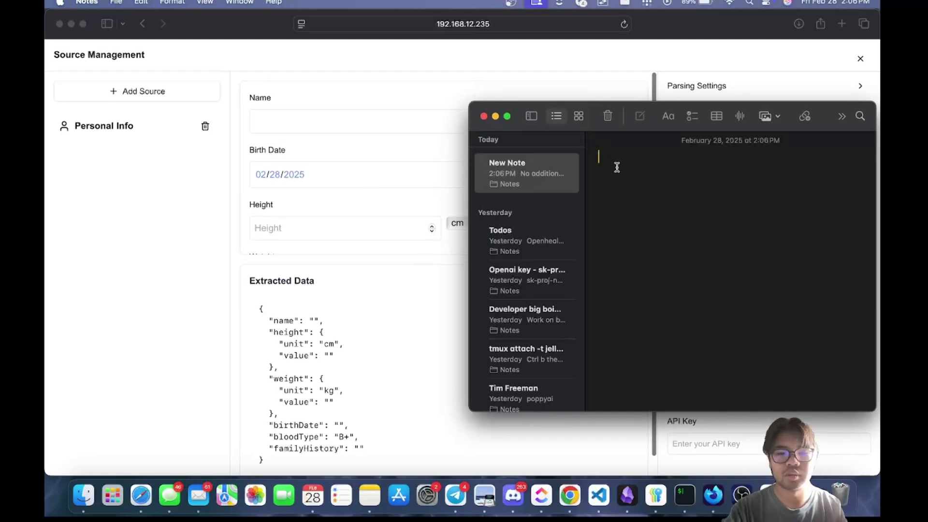
{"action": "key", "text": "Return"}
{"action": "type", "text": "create a "}
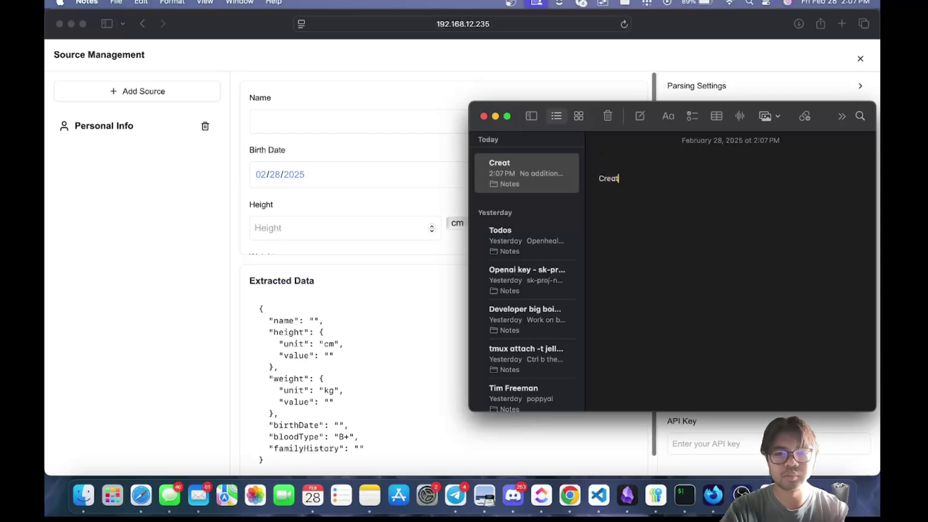
{"action": "type", "text": "Name,"}
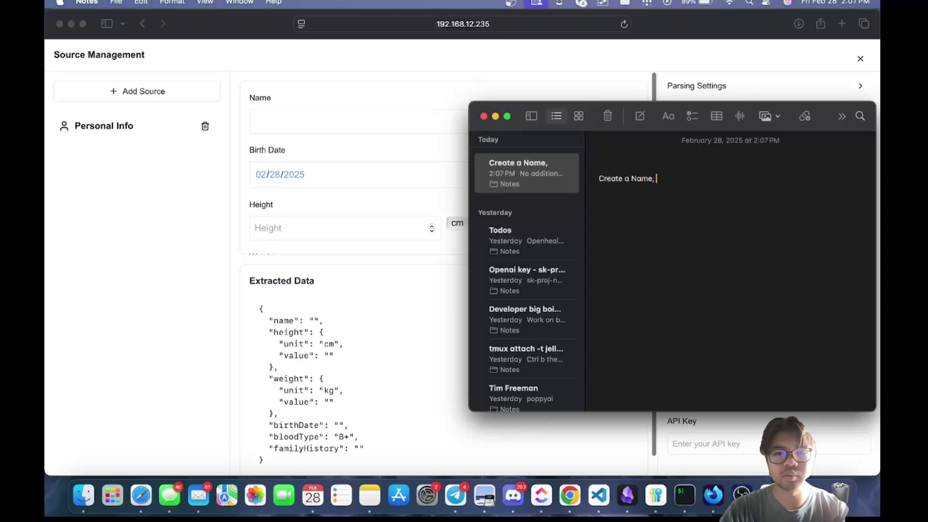
{"action": "type", "text": " Birth Date, height,"}
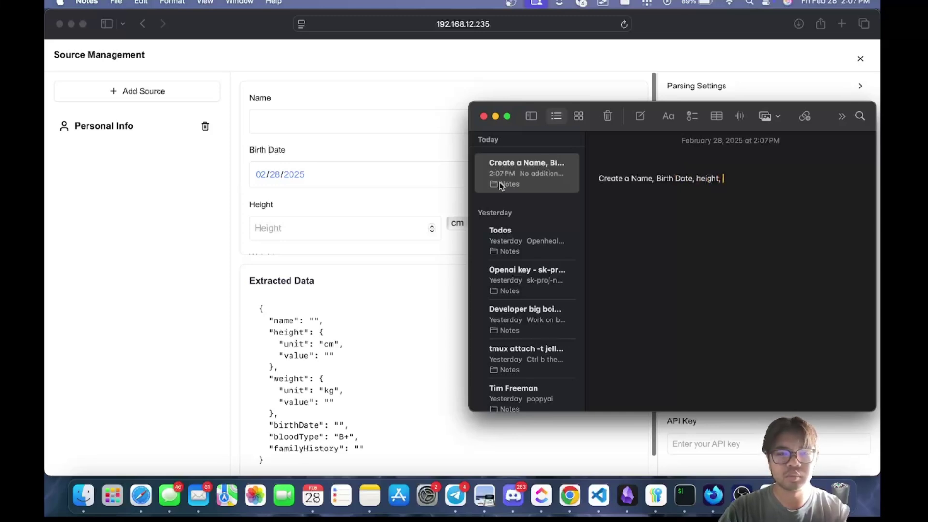
- Complete the field list in the note so it reads "height cm, weight kg, blood type, family history"
{"action": "scroll", "coordinate": [373, 188], "scroll_direction": "down", "scroll_amount": 2}
{"action": "type", "text": "weight"}
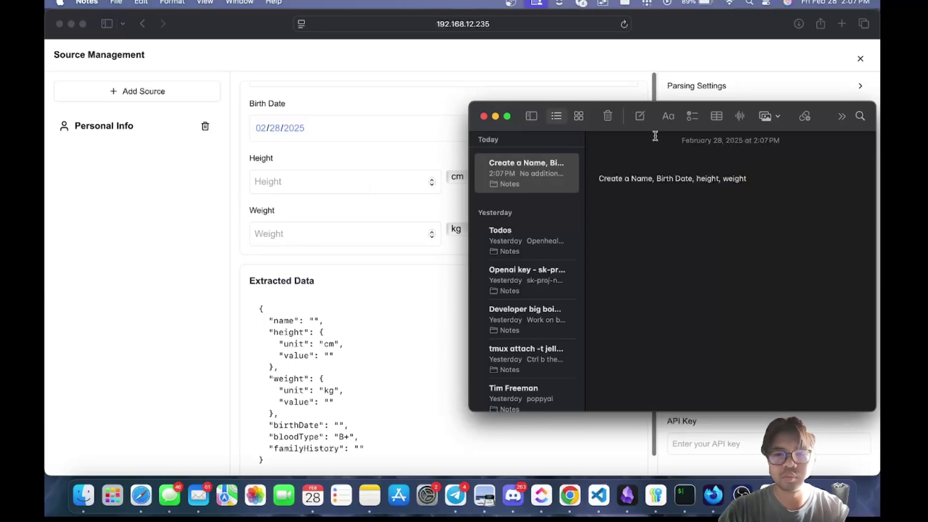
{"action": "left_click", "coordinate": [720, 179]}
{"action": "type", "text": "cm"}
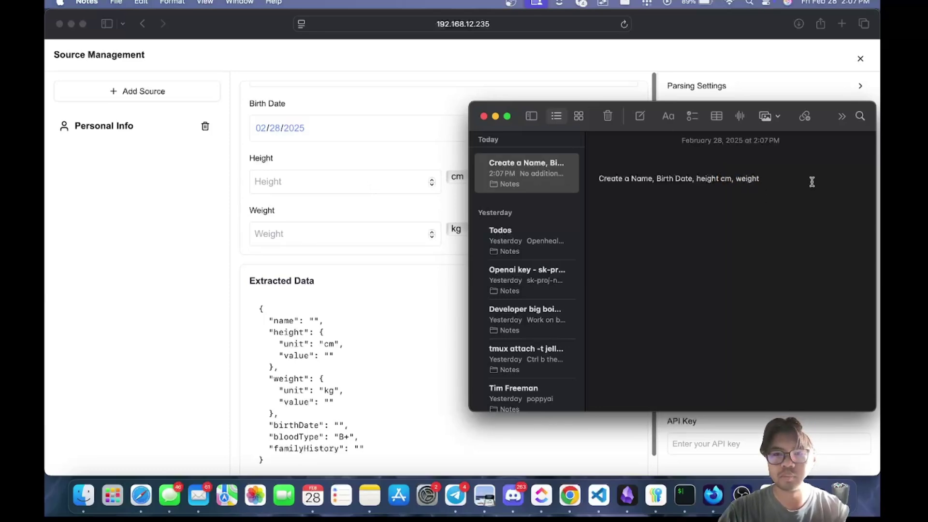
{"action": "type", "text": " kg"}
{"action": "scroll", "coordinate": [396, 221], "scroll_direction": "down", "scroll_amount": 4}
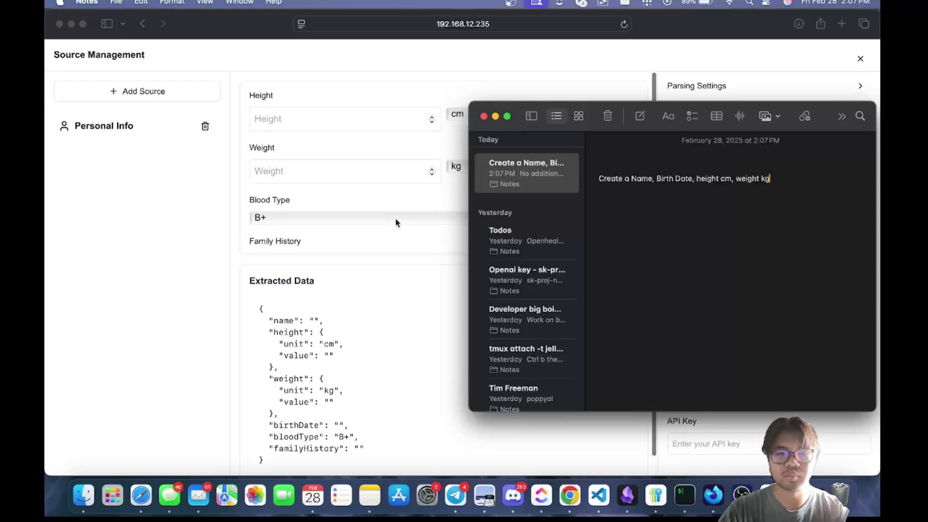
{"action": "type", "text": "blood type"}
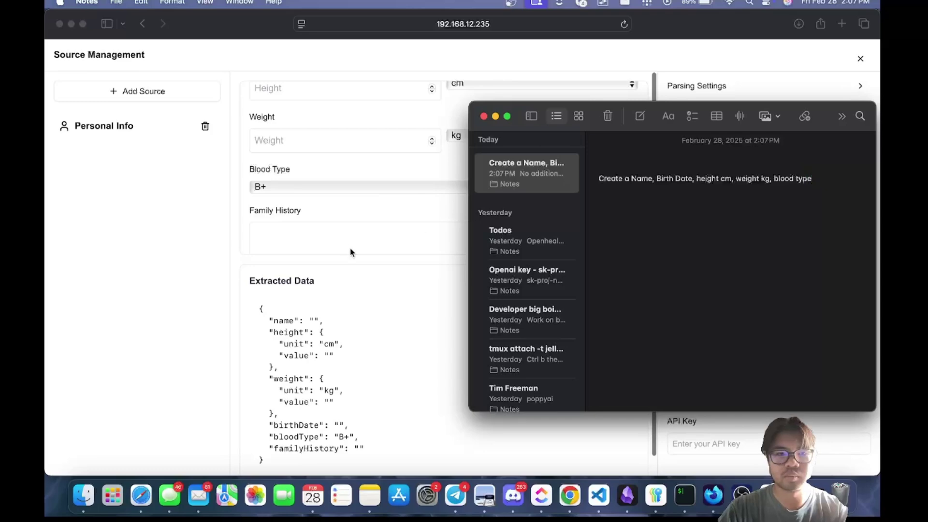
{"action": "type", "text": ", family history"}
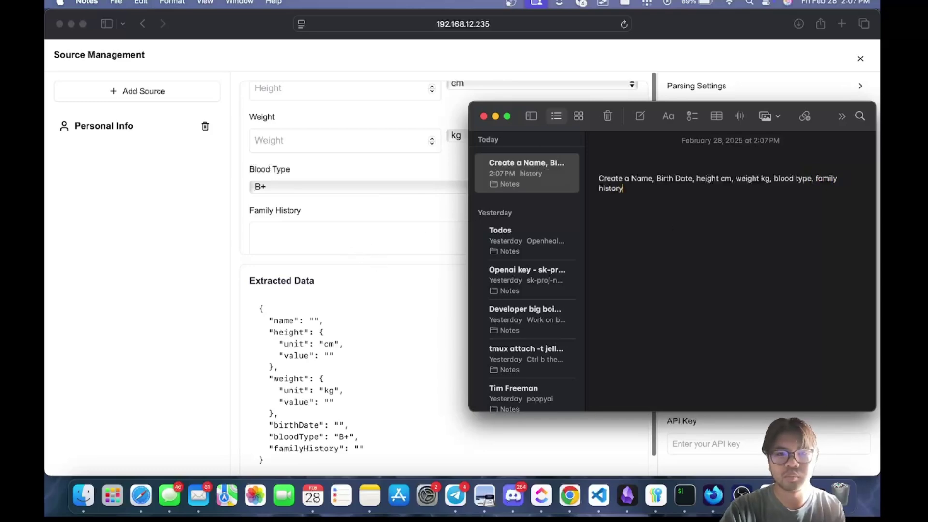
- Recheck the Personal Info form, add the line "Create one mock data for:" above the note's field list, and remove the list's leading "Create"
{"action": "left_click", "coordinate": [371, 250]}
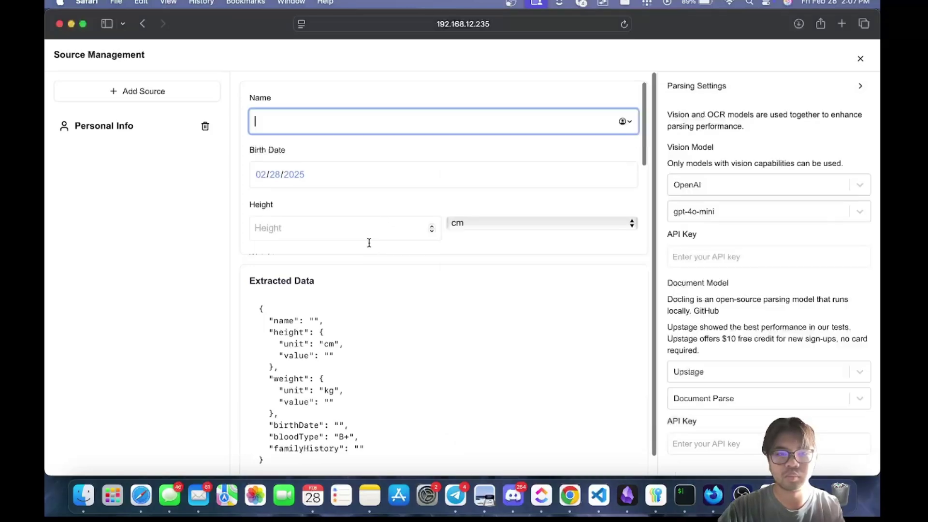
{"action": "scroll", "coordinate": [398, 211], "scroll_direction": "down", "scroll_amount": 4}
{"action": "scroll", "coordinate": [396, 211], "scroll_direction": "up", "scroll_amount": 5}
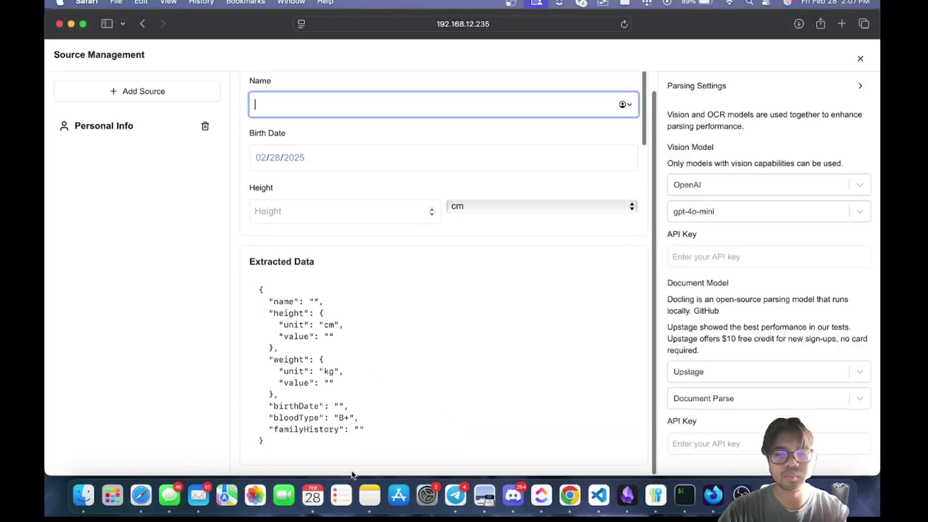
{"action": "left_click", "coordinate": [370, 494]}
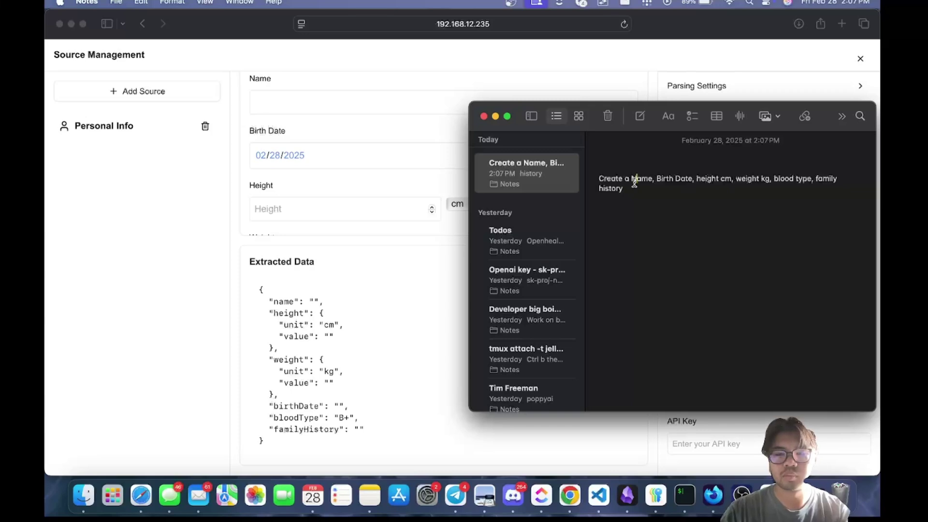
{"action": "key", "text": "Return"}
{"action": "key", "text": "Up"}
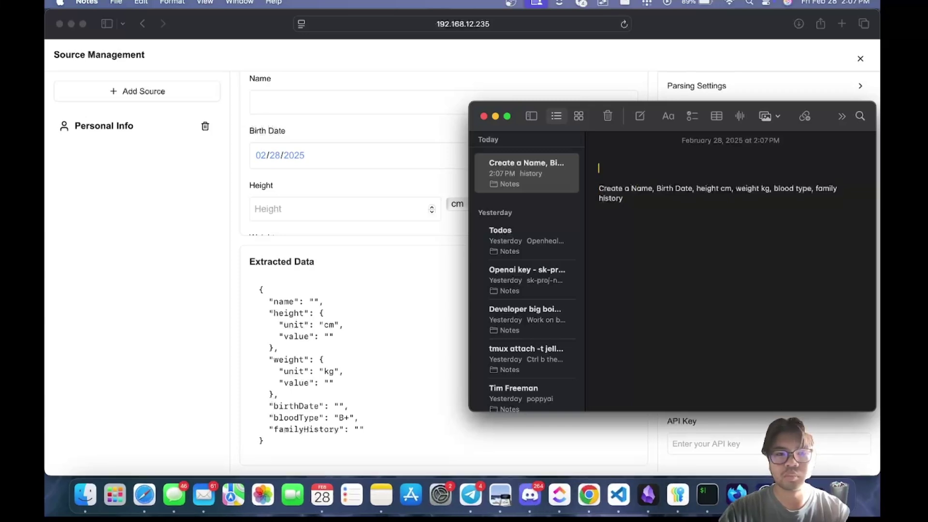
{"action": "type", "text": "Create one mock data for:"}
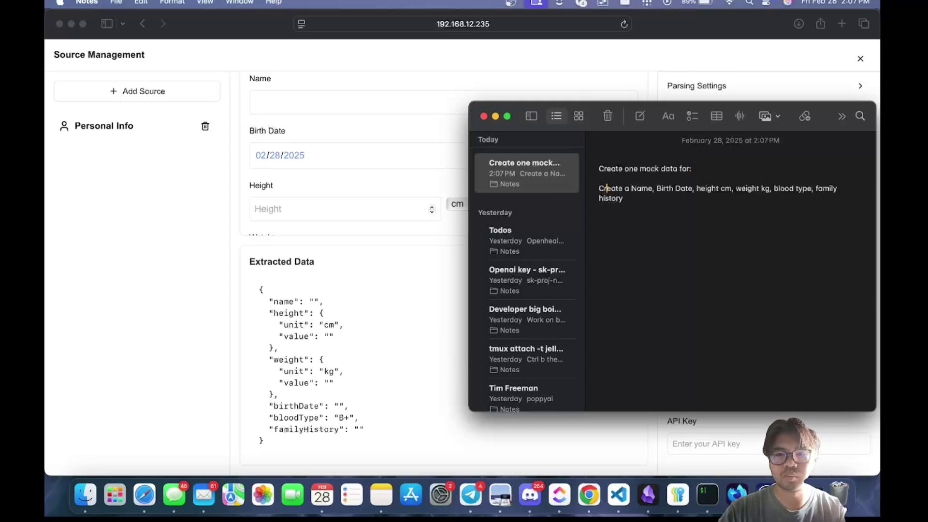
{"action": "key", "text": "shift+alt+Left"}
{"action": "key", "text": "BackSpace"}
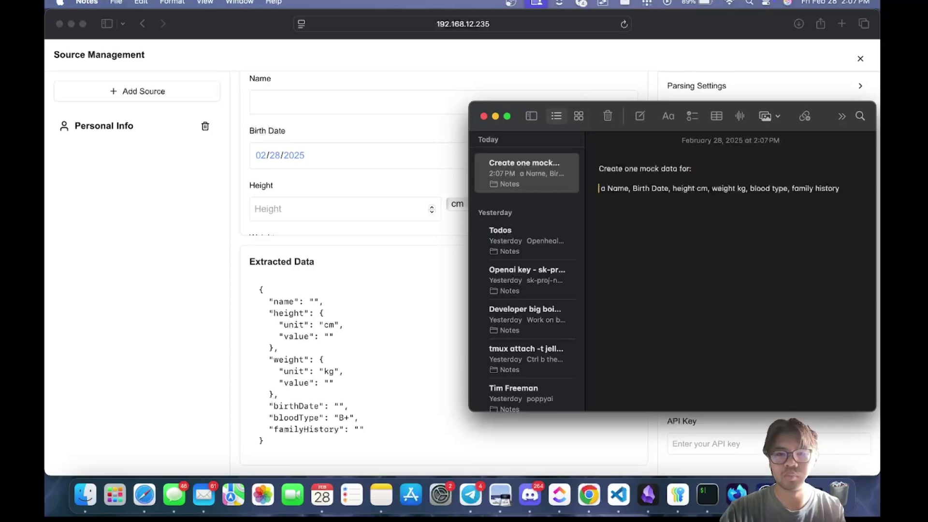
{"action": "key", "text": "Delete"}
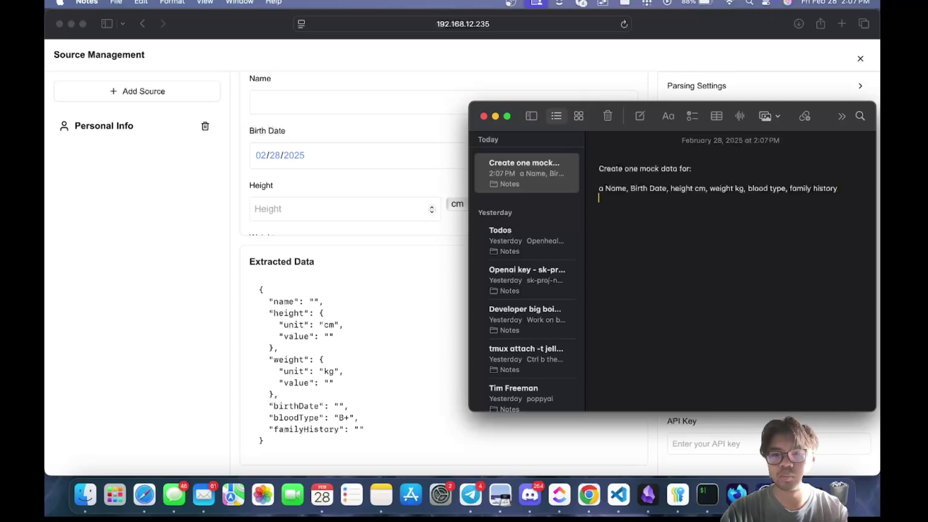
{"action": "type", "text": "For op"}
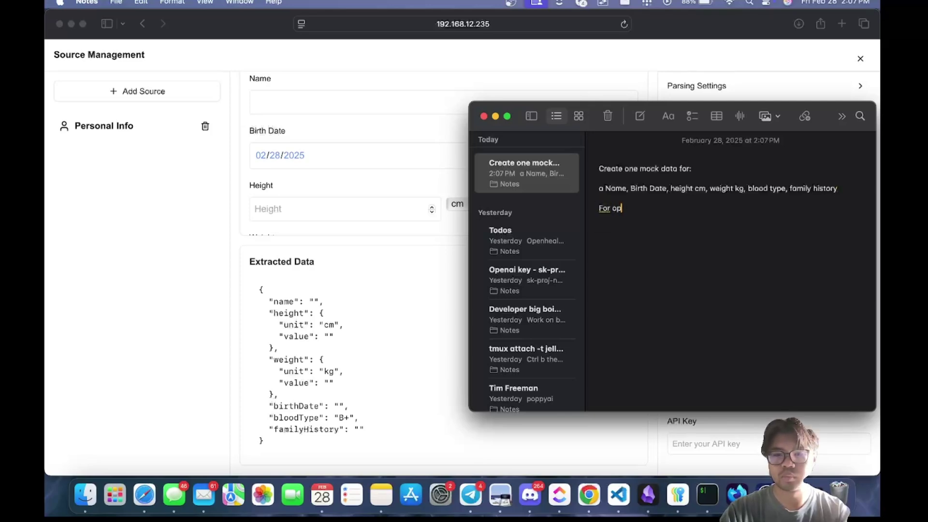
{"action": "type", "text": "en health"}
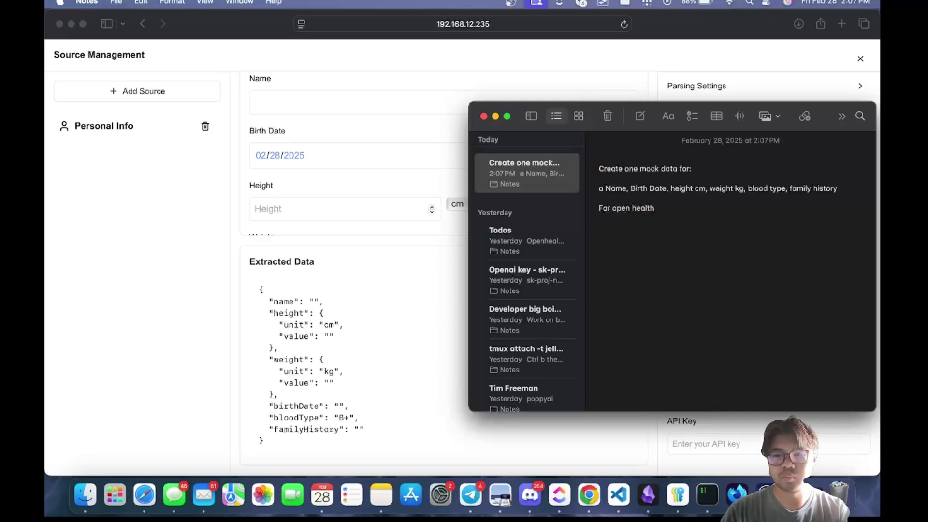
{"action": "key", "text": "Down"}
{"action": "key", "text": "shift+Down"}
{"action": "key", "text": "BackSpace"}
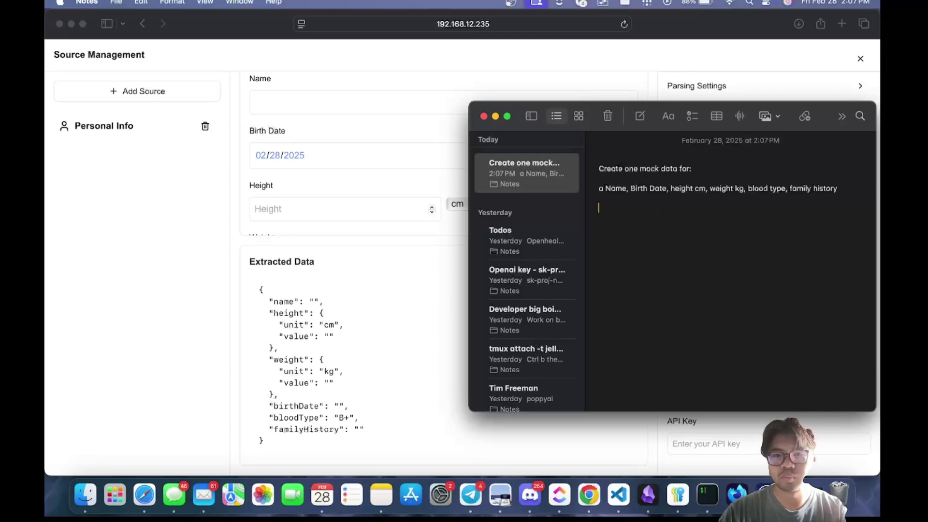
- Add the closing line "To demo openhealth" below the field list and copy the whole note
{"action": "mouse_move", "coordinate": [598, 169]}
{"action": "left_mouse_down"}
{"action": "mouse_move", "coordinate": [781, 170]}
{"action": "mouse_move", "coordinate": [862, 188]}
{"action": "left_mouse_up"}
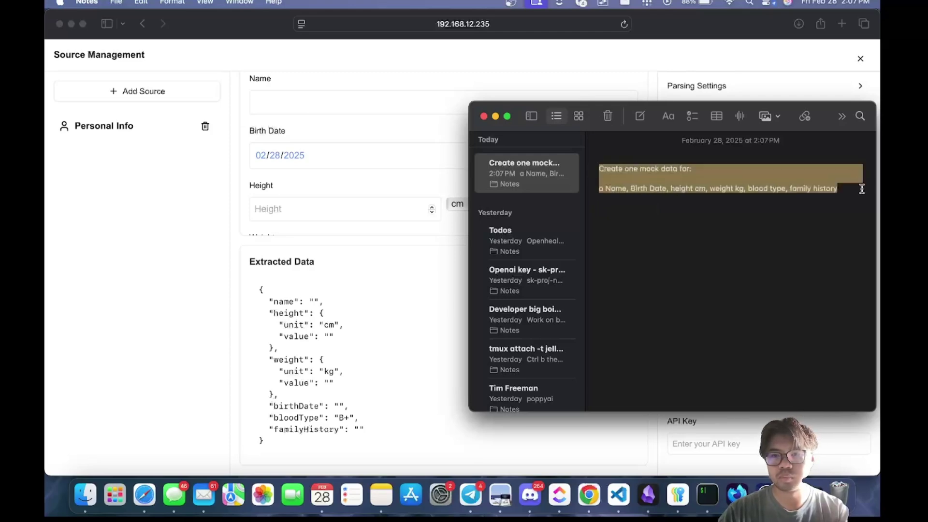
{"action": "left_click", "coordinate": [836, 217]}
{"action": "key", "text": "Return"}
{"action": "key", "text": "Return"}
{"action": "type", "text": "To do"}
{"action": "type", "text": "mo openhealth"}
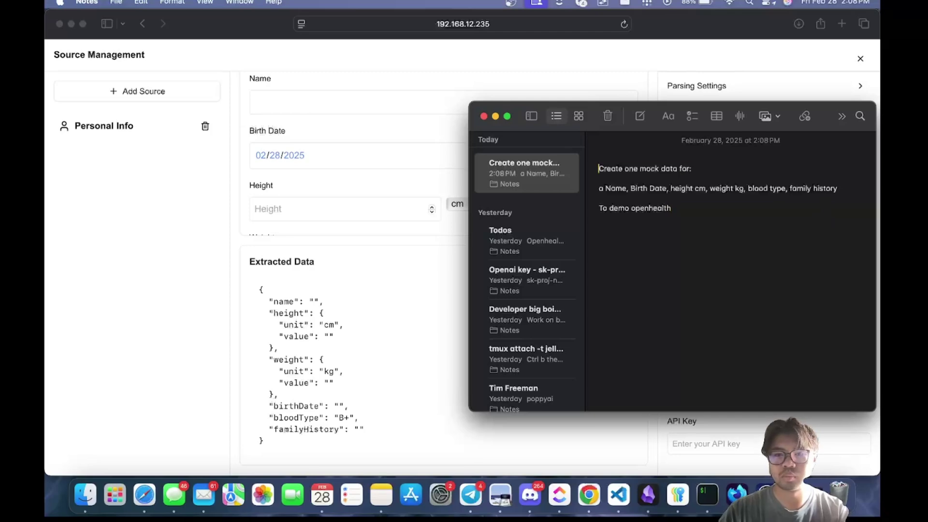
{"action": "key", "text": "super+a"}
{"action": "key", "text": "super+c"}
{"action": "left_click", "coordinate": [700, 227]}
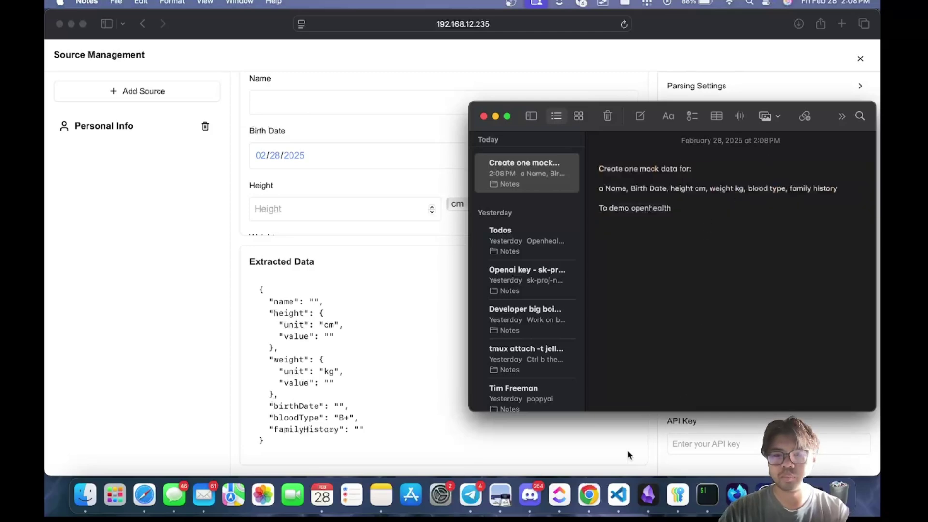
- Open ChatGPT, close the Notes window, and send the copied mock data prompt as a message
{"action": "key", "text": "super+space"}
{"action": "type", "text": "ch"}
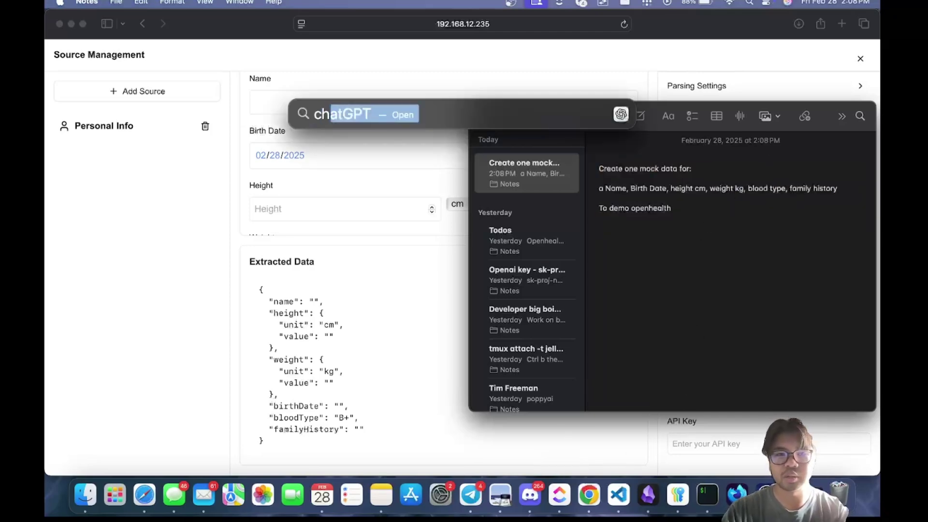
{"action": "key", "text": "Return"}
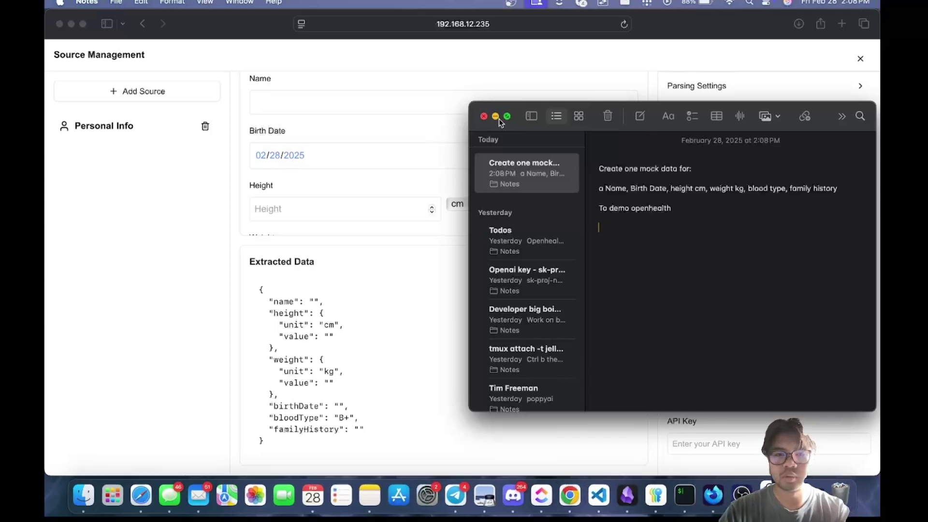
{"action": "left_click", "coordinate": [484, 117]}
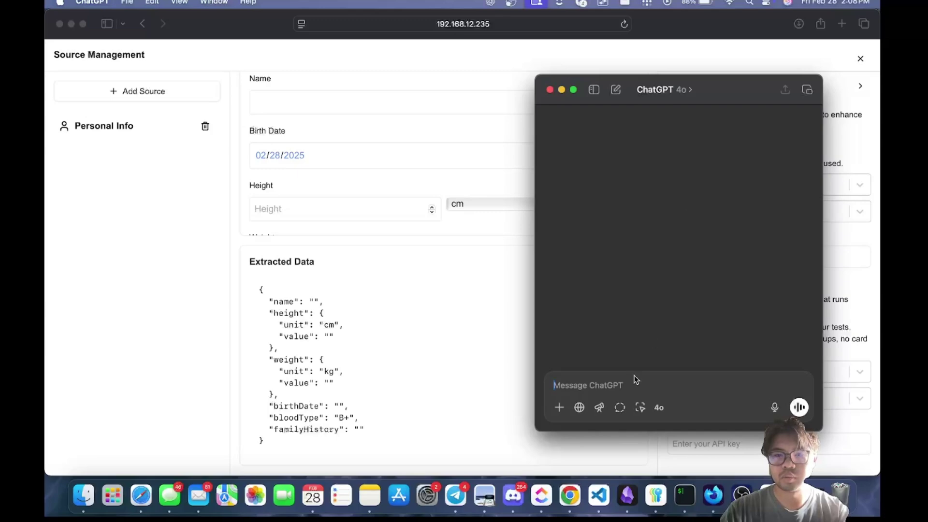
{"action": "key", "text": "super+v"}
{"action": "key", "text": "BackSpace"}
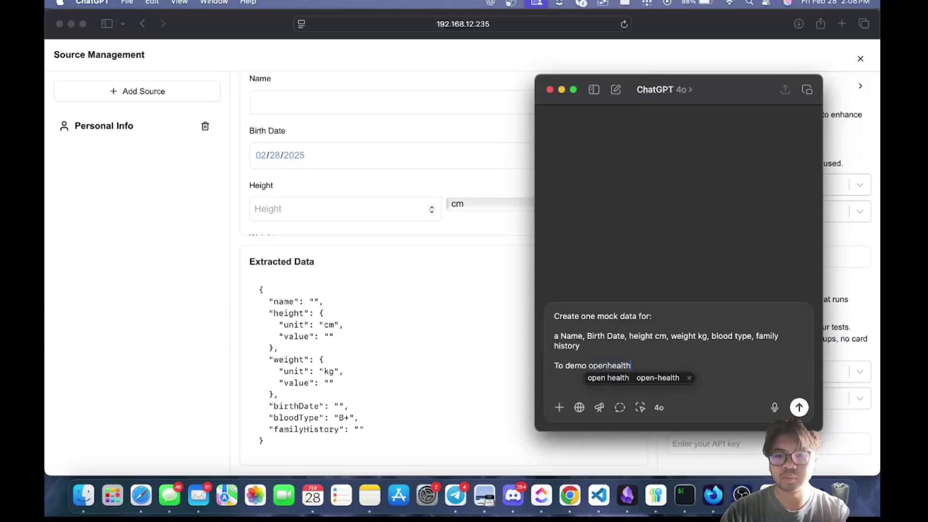
{"action": "key", "text": "Return"}
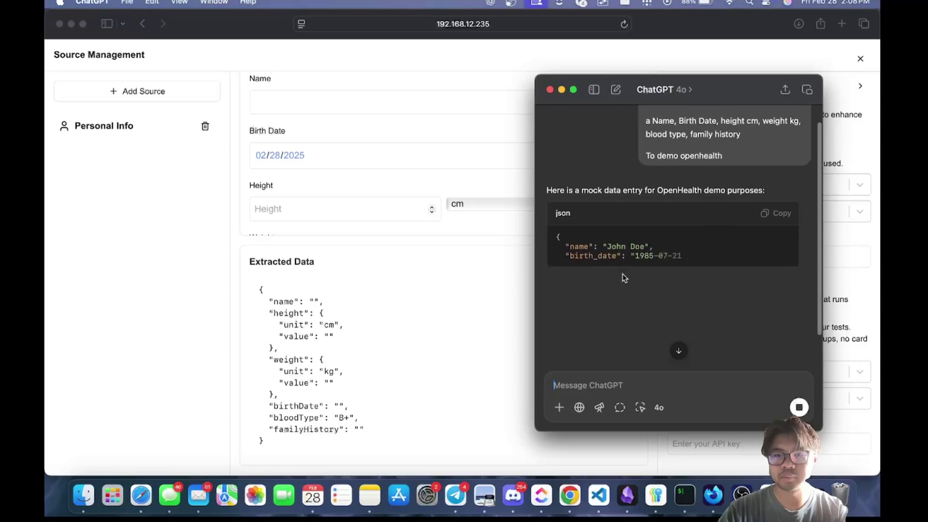
{"action": "scroll", "coordinate": [355, 164], "scroll_direction": "up", "scroll_amount": 1}
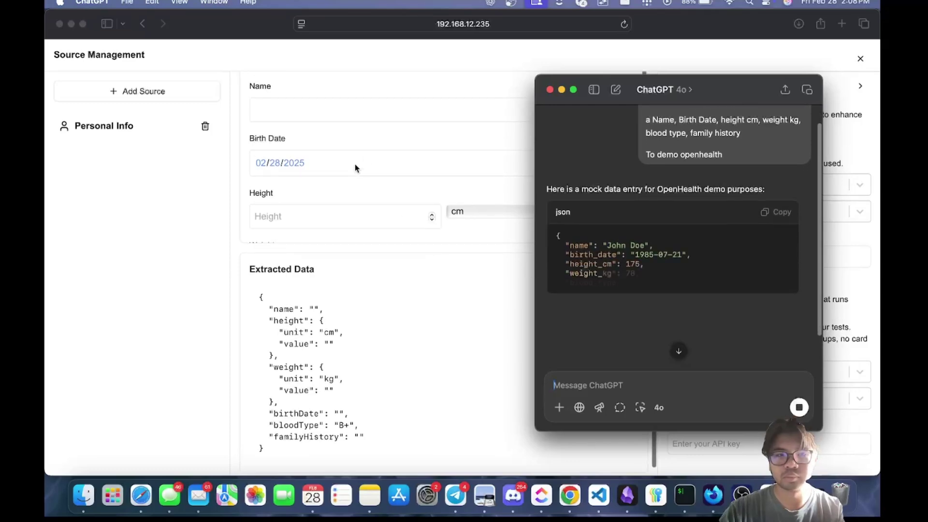
{"action": "left_click", "coordinate": [307, 113]}
{"action": "key", "text": "ctrl+alt+Left"}
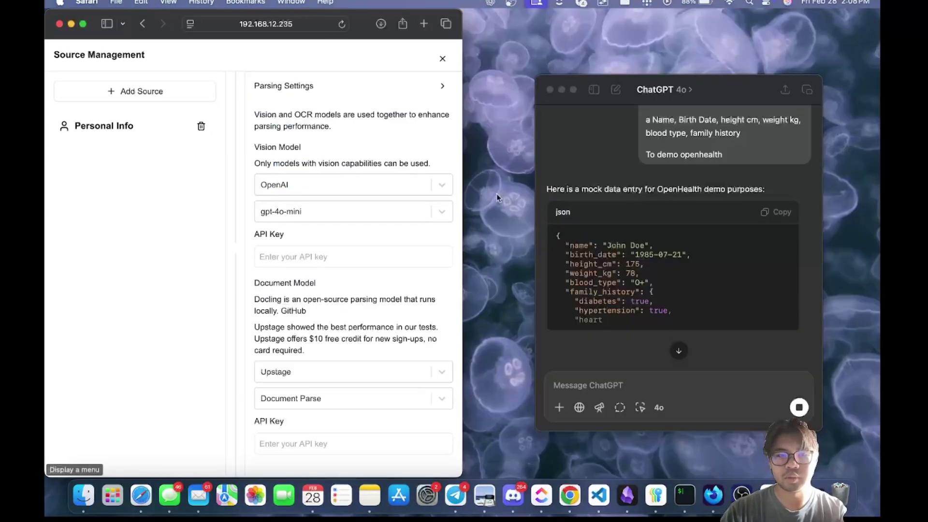
{"action": "key", "text": "ctrl+alt+Return"}
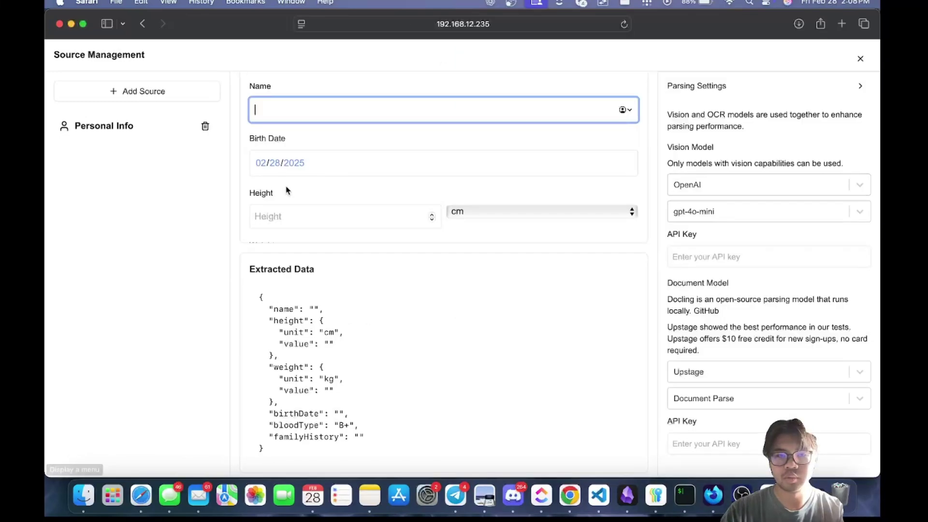
- Switch to ChatGPT, tile its window to the right half of the screen, and return to the Name field of the Personal Info form
{"action": "key", "text": "ctrl+Up"}
{"action": "left_click", "coordinate": [792, 203]}
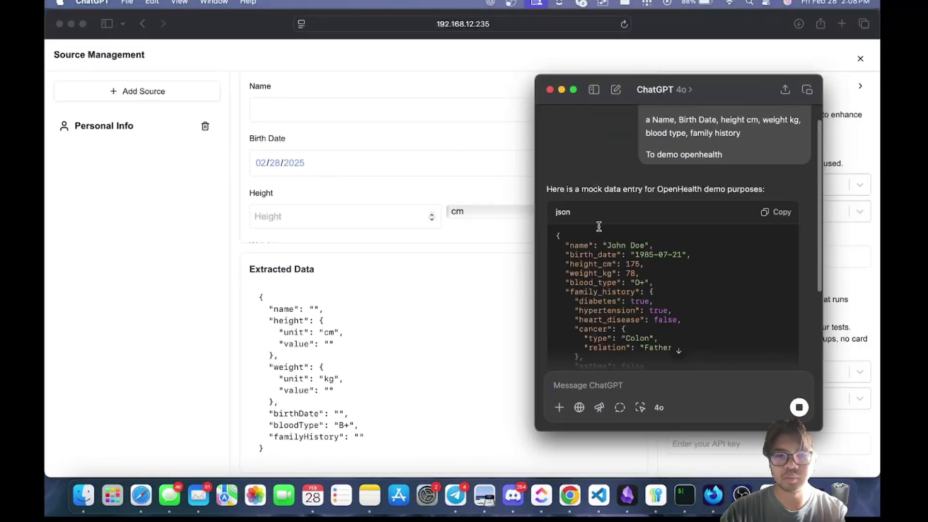
{"action": "key", "text": "ctrl+alt+Right"}
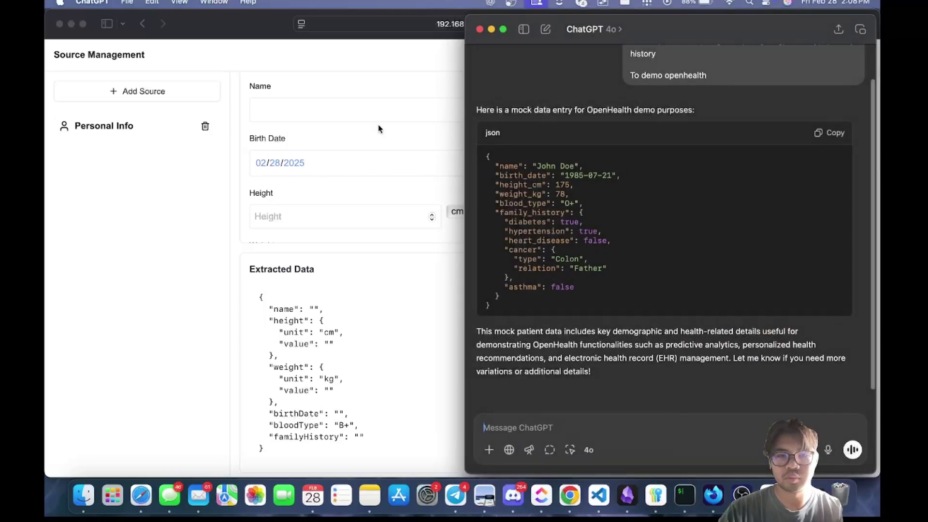
{"action": "left_click", "coordinate": [319, 103]}
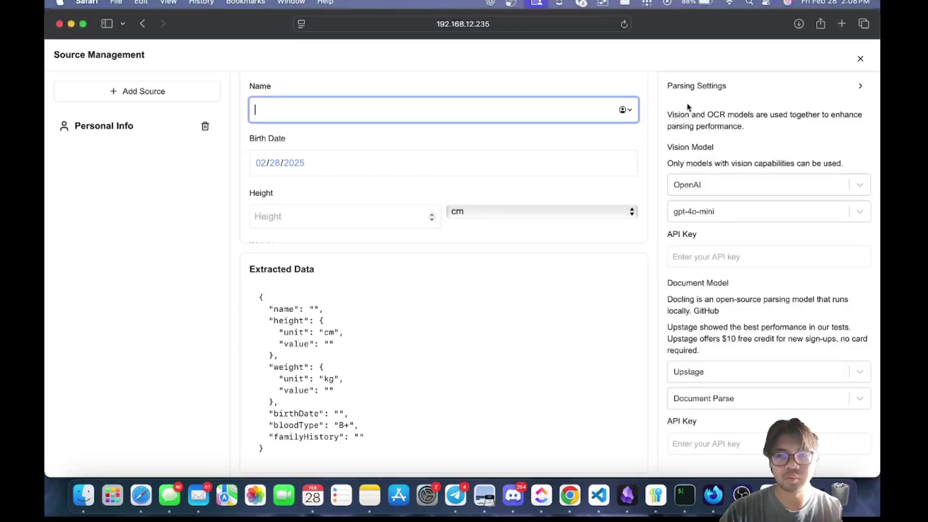
- Bring up ChatGPT's mock data, shrink its window, and enter the mock patient's full name in the Name field of OpenHealth
{"action": "key", "text": "ctrl+Up"}
{"action": "left_click", "coordinate": [739, 228]}
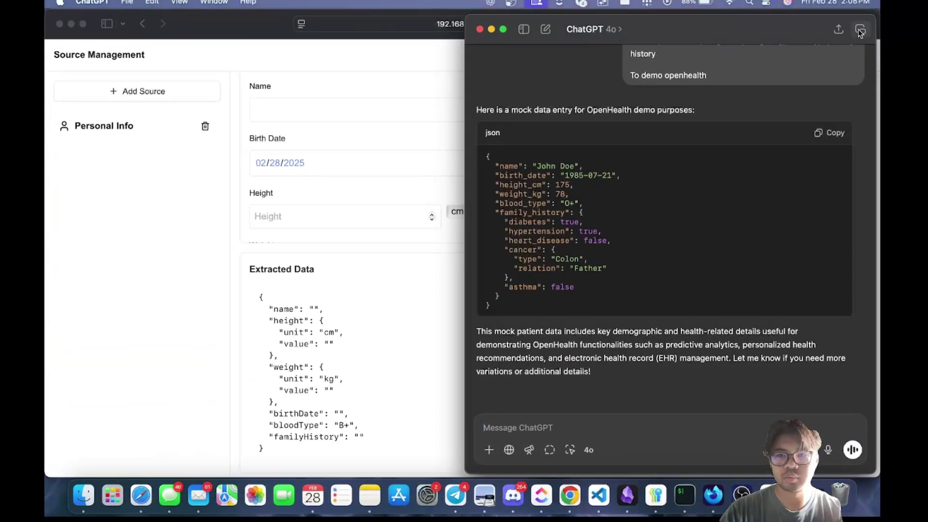
{"action": "left_click_drag", "start_coordinate": [874, 16], "coordinate": [738, 67]}
{"action": "left_click", "coordinate": [344, 102]}
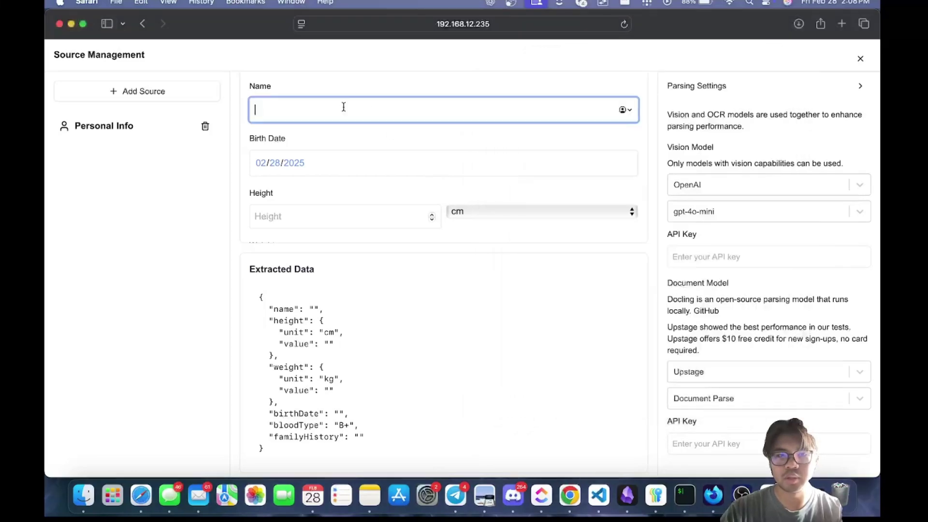
{"action": "type", "text": "John Doe"}
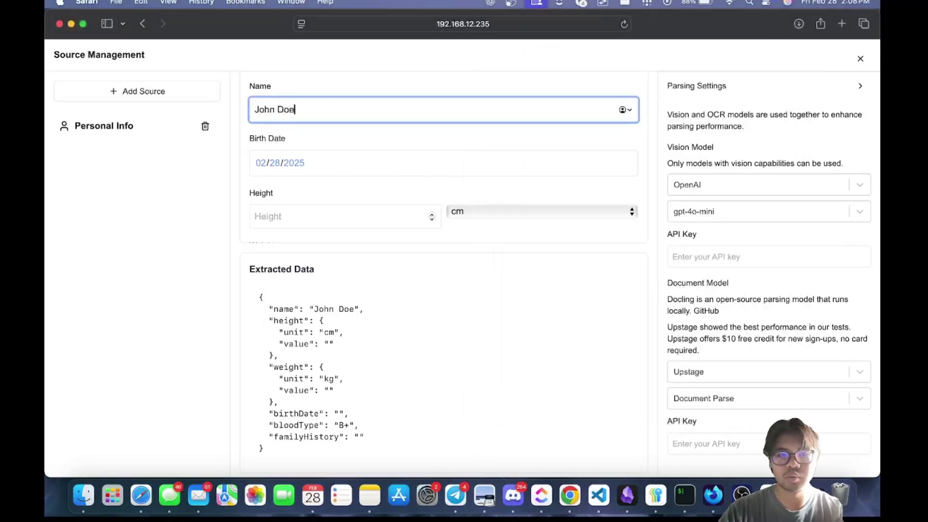
- Consult the mock data in ChatGPT and set the Birth Date field to the mock patient's date of birth
{"action": "key", "text": "ctrl+Up"}
{"action": "left_click", "coordinate": [790, 125]}
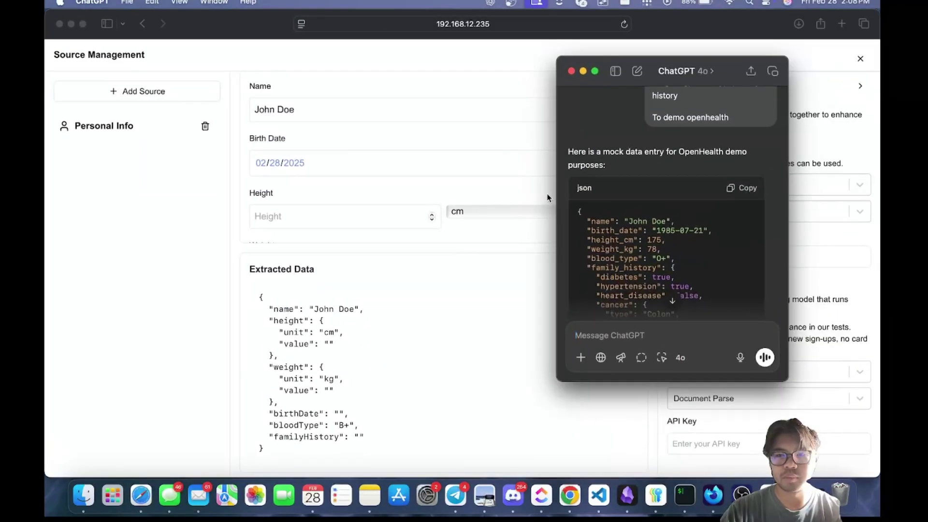
{"action": "scroll", "coordinate": [443, 202], "scroll_direction": "down", "scroll_amount": 1}
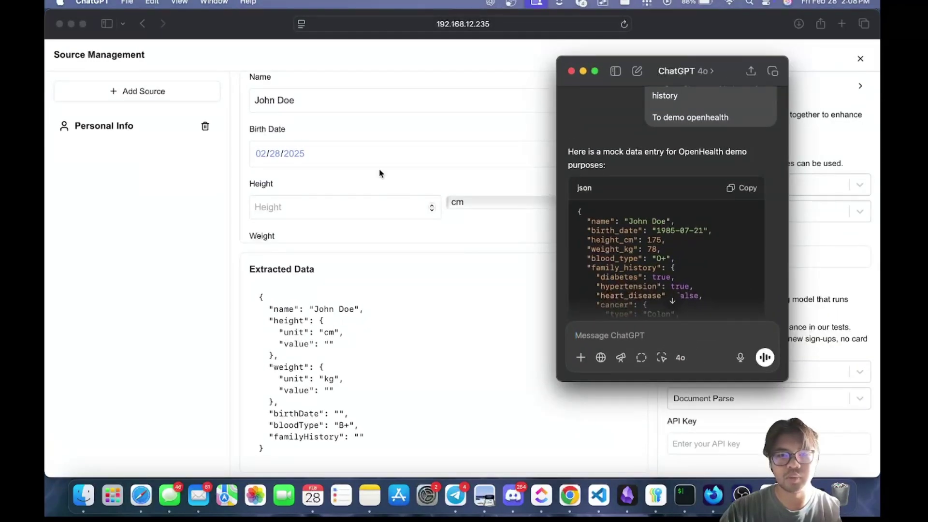
{"action": "left_click", "coordinate": [275, 158]}
{"action": "left_click", "coordinate": [263, 154]}
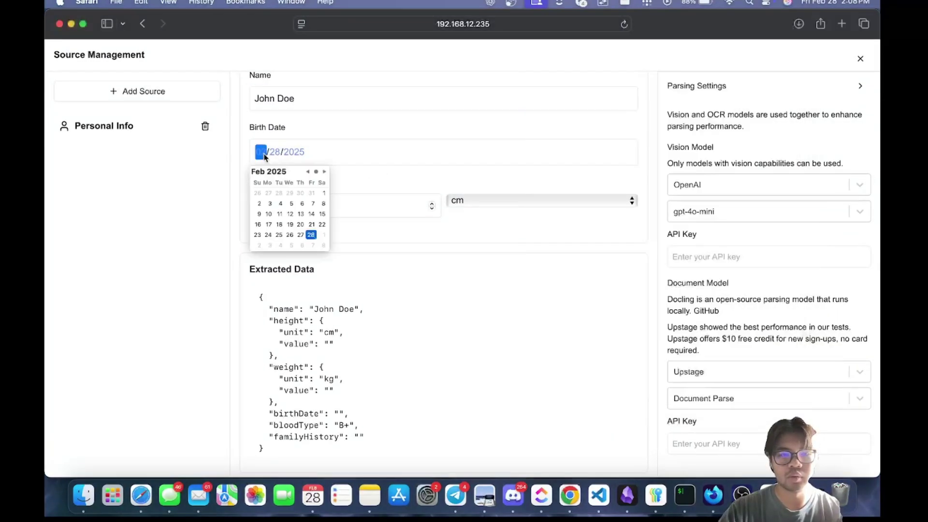
{"action": "type", "text": "7/21"}
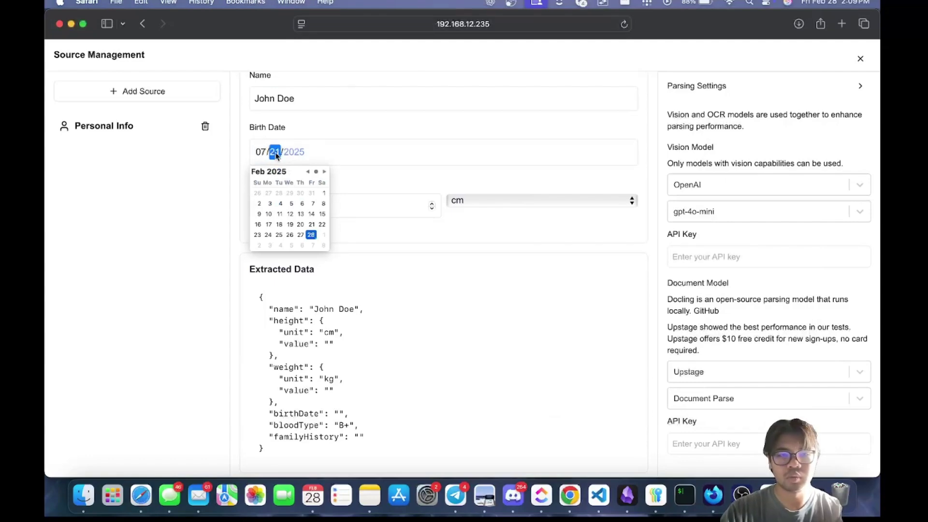
{"action": "left_click", "coordinate": [300, 154]}
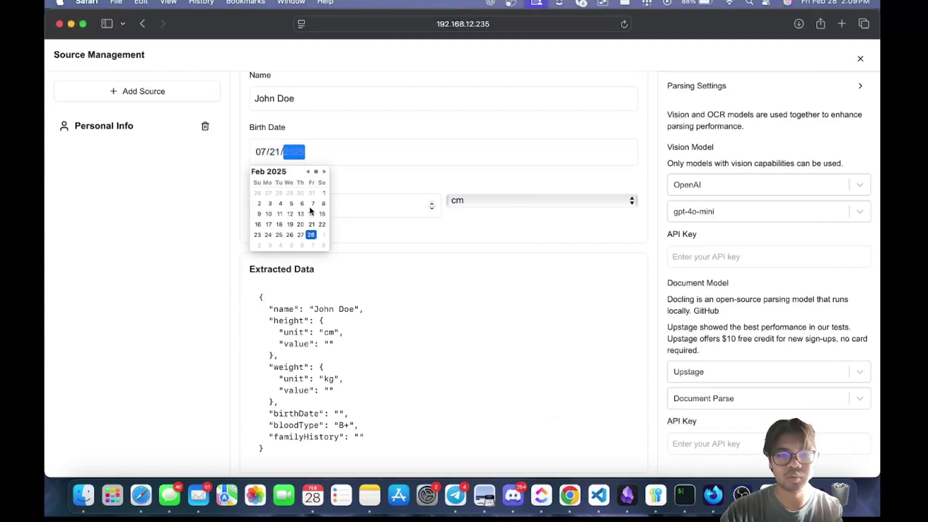
{"action": "type", "text": "1985"}
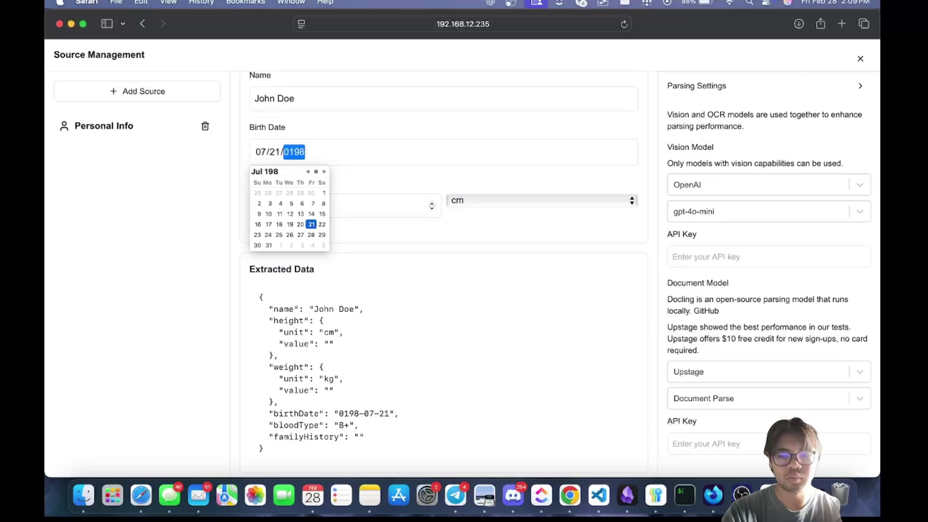
{"action": "left_click", "coordinate": [193, 196]}
- Check the mock height in ChatGPT and set Height to 175 cm in the Personal Info form
{"action": "key", "text": "ctrl+Up"}
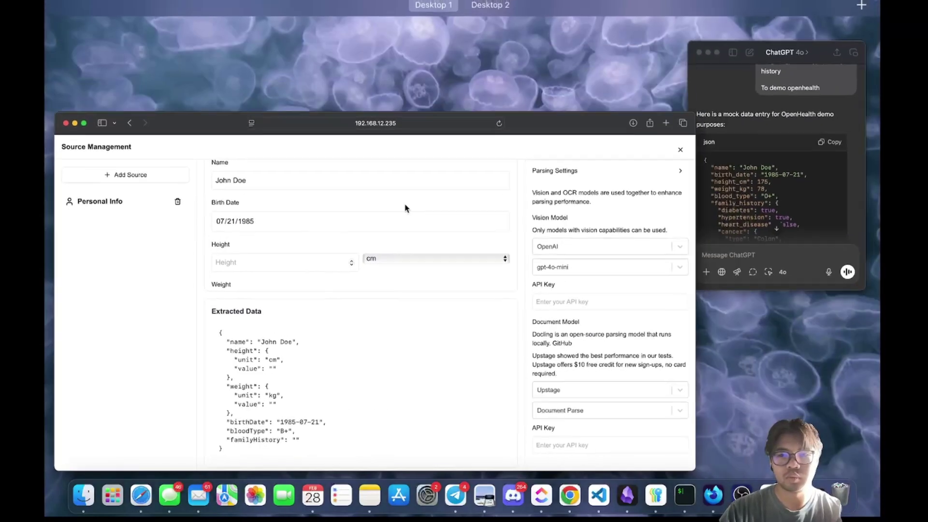
{"action": "left_click", "coordinate": [787, 188]}
{"action": "scroll", "coordinate": [701, 254], "scroll_direction": "down", "scroll_amount": 1}
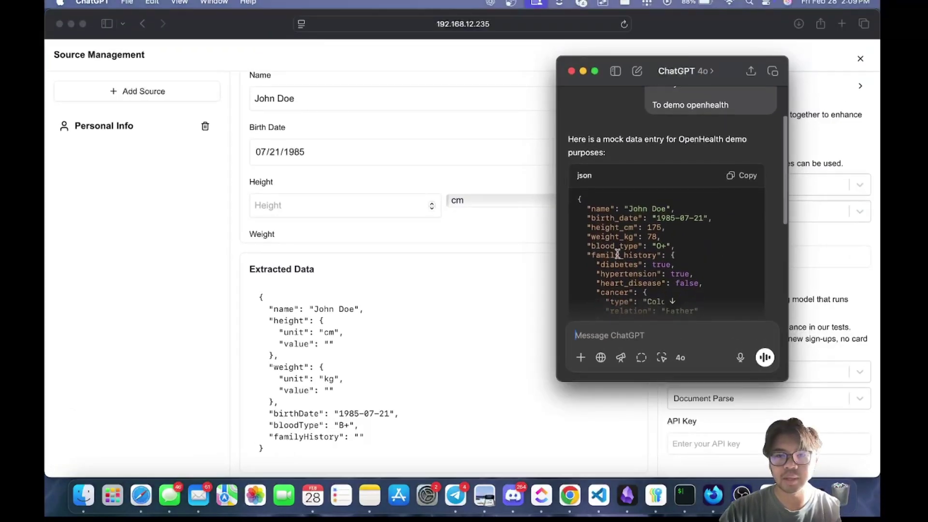
{"action": "left_click", "coordinate": [308, 202]}
{"action": "left_click", "coordinate": [292, 207]}
{"action": "type", "text": "175"}
- Set Weight to 60 kg in the Personal Info form
{"action": "key", "text": "ctrl+Up"}
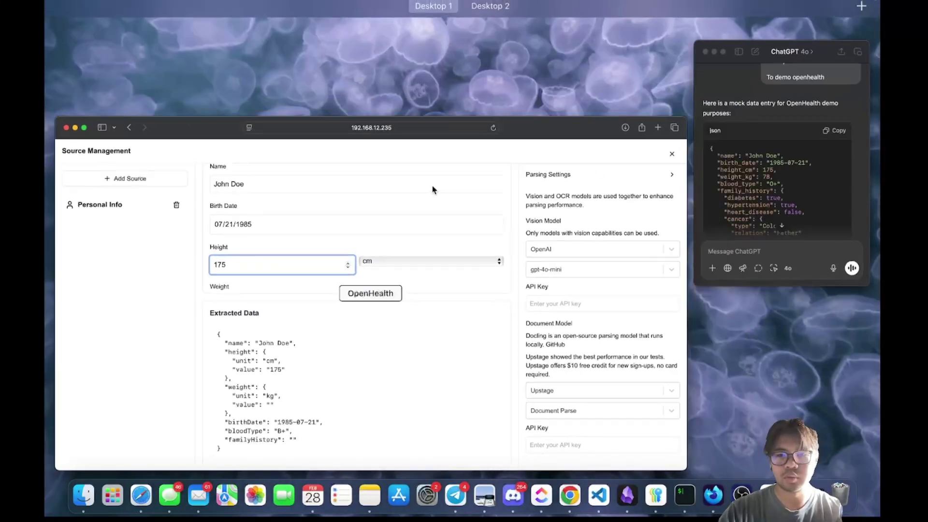
{"action": "left_click", "coordinate": [771, 183]}
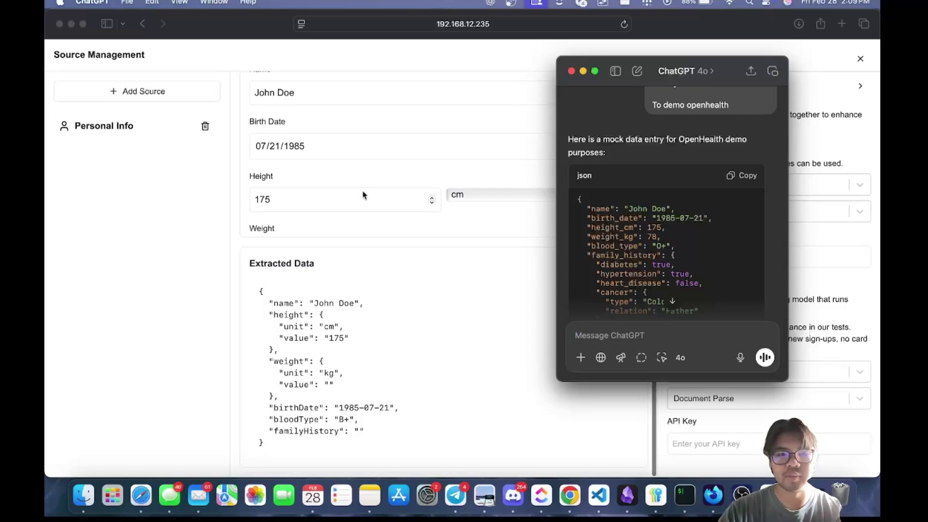
{"action": "scroll", "coordinate": [301, 222], "scroll_direction": "down", "scroll_amount": 2}
{"action": "left_click", "coordinate": [294, 205]}
{"action": "left_click", "coordinate": [294, 205]}
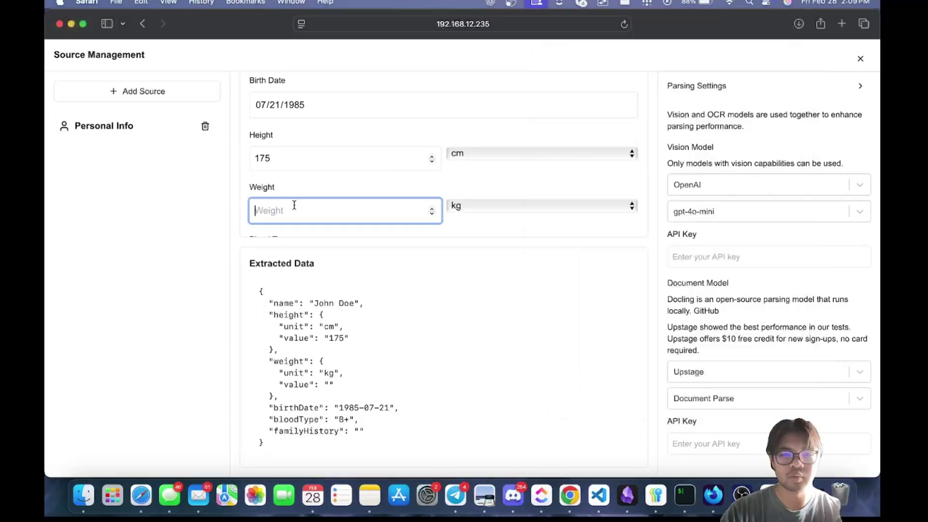
{"action": "type", "text": "65"}
{"action": "scroll", "coordinate": [294, 205], "scroll_direction": "down", "scroll_amount": 3}
{"action": "scroll", "coordinate": [294, 207], "scroll_direction": "down", "scroll_amount": 1}
{"action": "key", "text": "BackSpace"}
{"action": "type", "text": "0"}
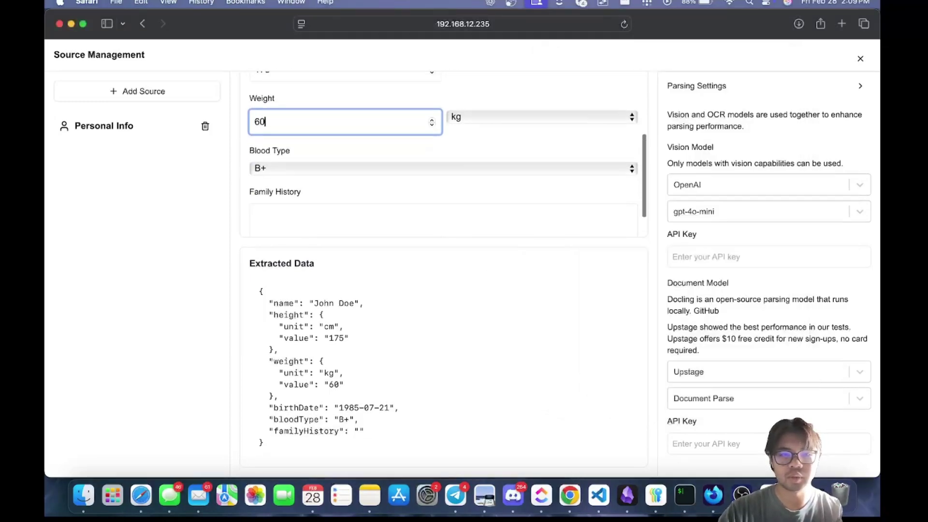
- Look up the blood type in ChatGPT's mock data and set Blood Type to O+ in the form
{"action": "key", "text": "ctrl+Up"}
{"action": "left_click", "coordinate": [698, 235]}
{"action": "scroll", "coordinate": [696, 240], "scroll_direction": "down", "scroll_amount": 2}
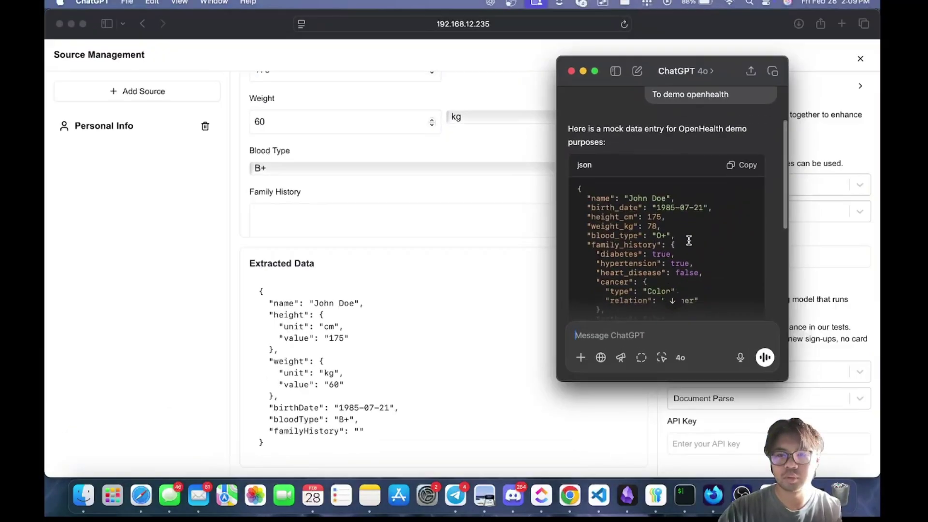
{"action": "left_click", "coordinate": [314, 167]}
{"action": "left_click", "coordinate": [315, 167]}
{"action": "left_click", "coordinate": [310, 207]}
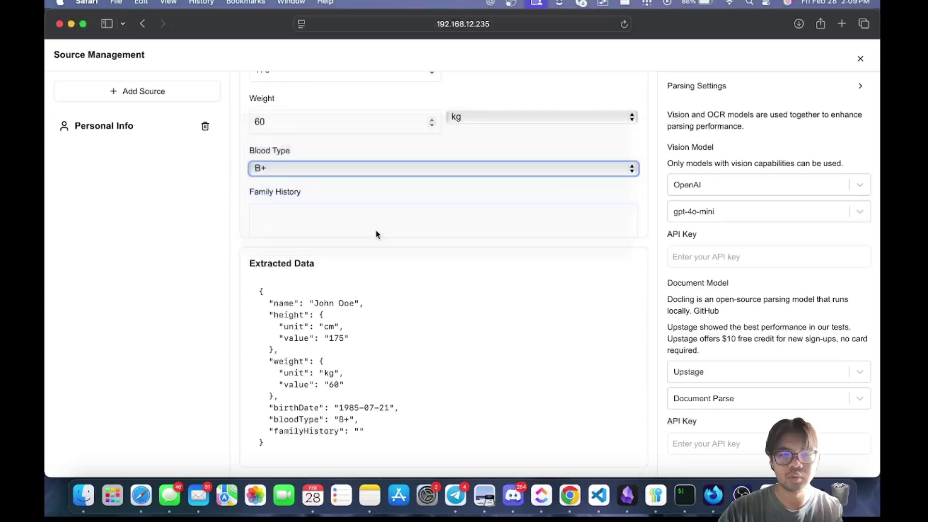
- Review the mock family history in ChatGPT and send "make more detailed family history in bullet points, it is a text box I'm filling out"
{"action": "key", "text": "ctrl+Up"}
{"action": "left_click", "coordinate": [792, 233]}
{"action": "scroll", "coordinate": [712, 261], "scroll_direction": "down", "scroll_amount": 3}
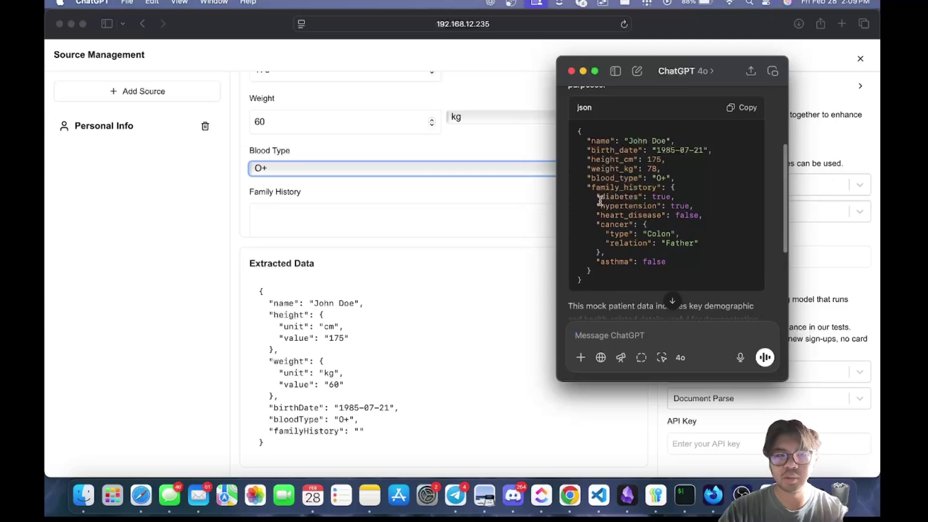
{"action": "scroll", "coordinate": [600, 199], "scroll_direction": "up", "scroll_amount": 1}
{"action": "scroll", "coordinate": [602, 203], "scroll_direction": "down", "scroll_amount": 2}
{"action": "scroll", "coordinate": [602, 203], "scroll_direction": "down", "scroll_amount": 4}
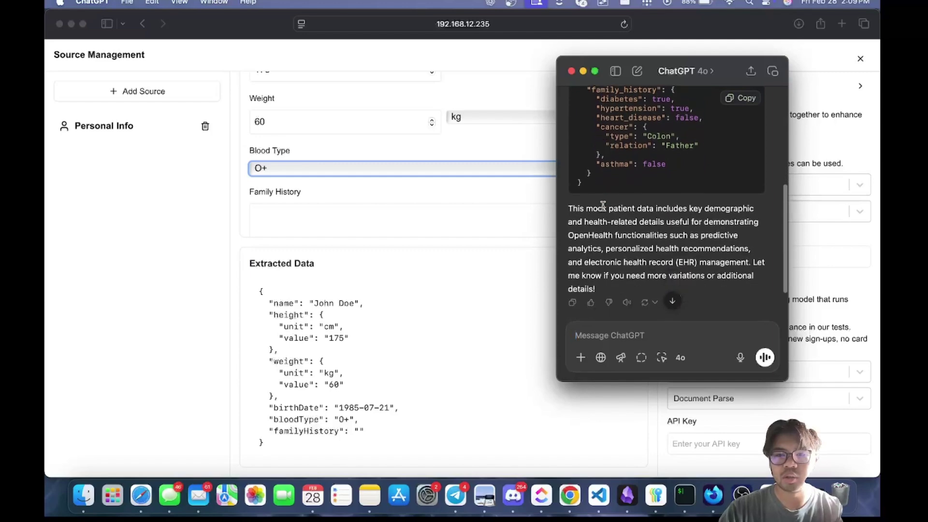
{"action": "type", "text": "make more detailed family history in bullet points,"}
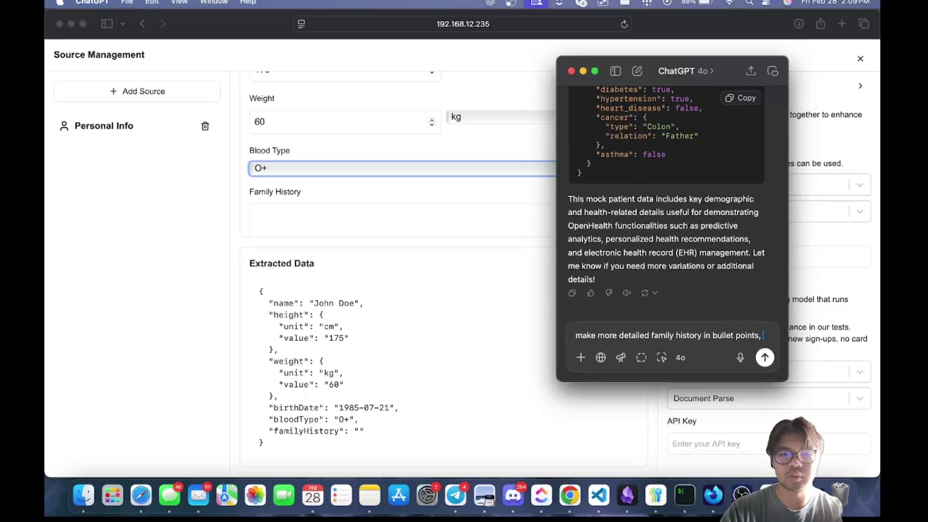
{"action": "key", "text": "shift+Return"}
{"action": "type", "text": "it is a text"}
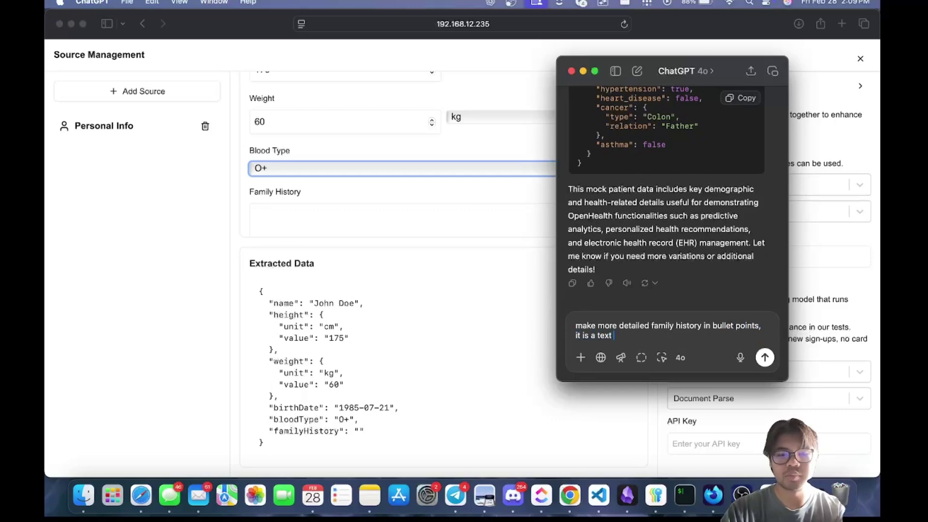
{"action": "type", "text": "ling out"}
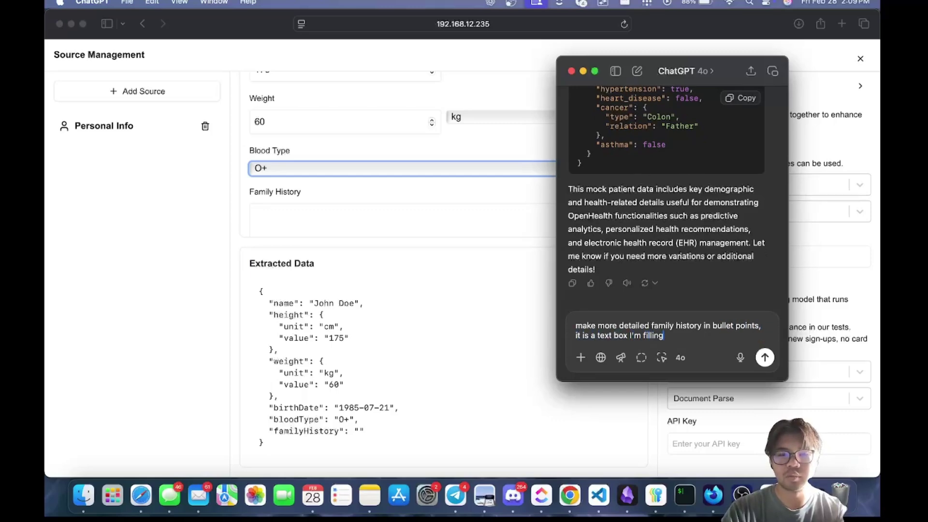
{"action": "key", "text": "Return"}
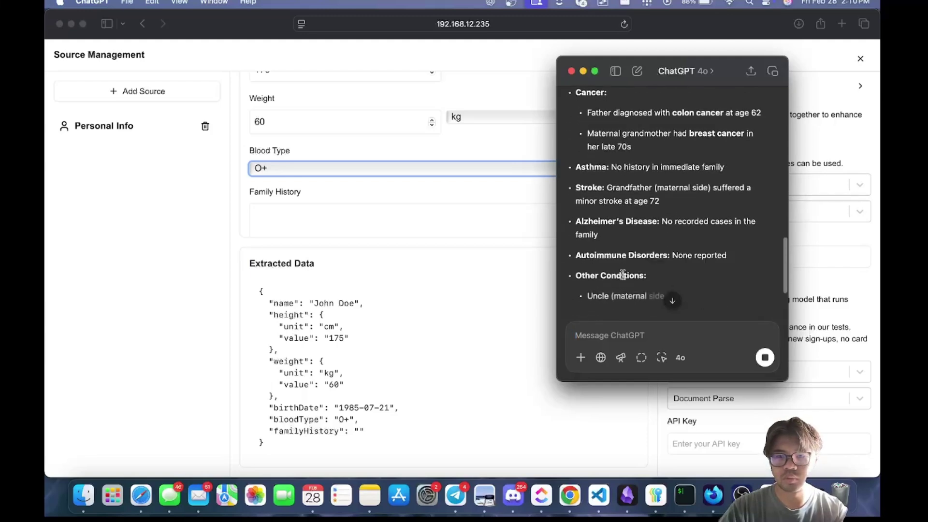
- Copy the bulleted family history from ChatGPT's reply, heading included, and paste it into OpenHealth's Family History field
{"action": "scroll", "coordinate": [623, 275], "scroll_direction": "up", "scroll_amount": 5}
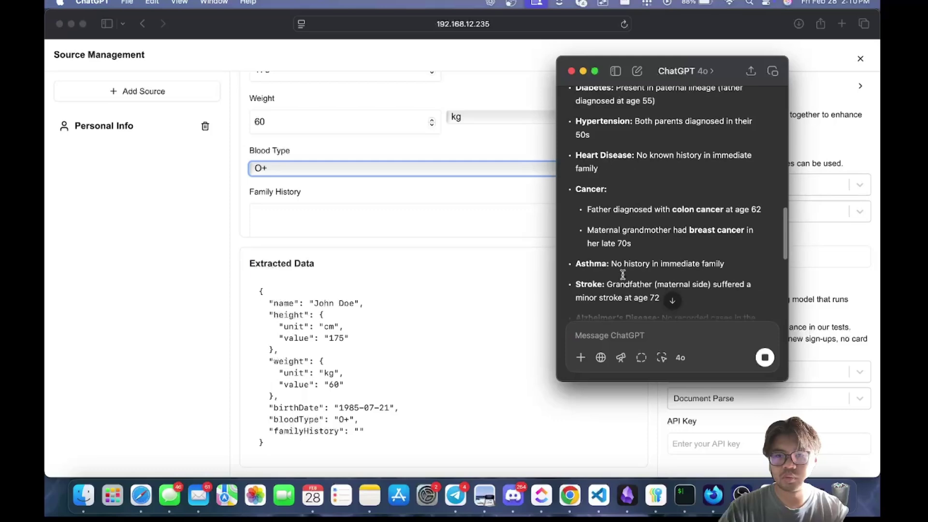
{"action": "scroll", "coordinate": [622, 275], "scroll_direction": "down", "scroll_amount": 1}
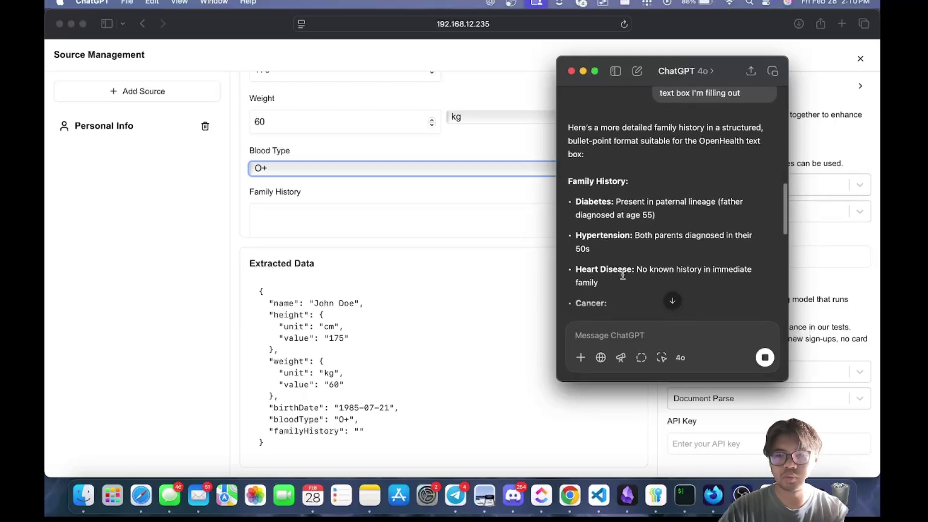
{"action": "left_click_drag", "start_coordinate": [568, 178], "coordinate": [657, 228]}
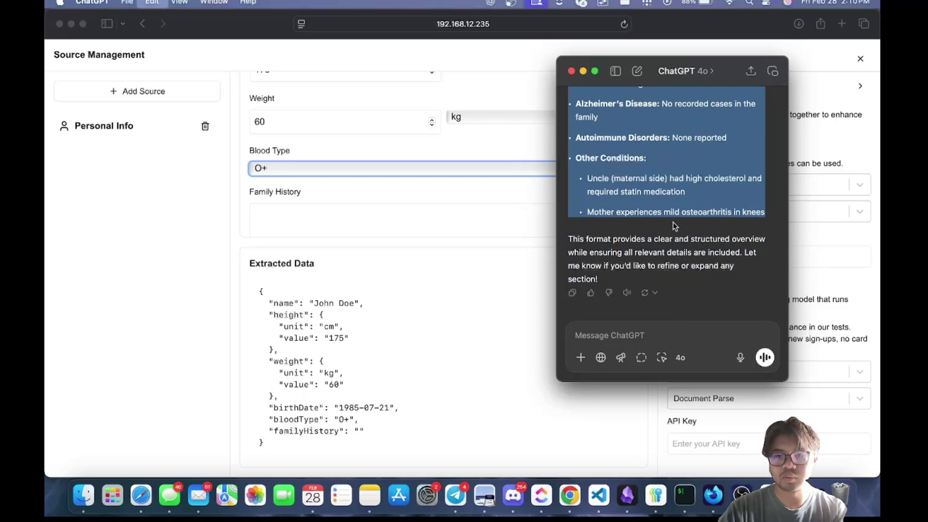
{"action": "left_click", "coordinate": [325, 231]}
{"action": "left_click", "coordinate": [325, 231]}
{"action": "key", "text": "super+v"}
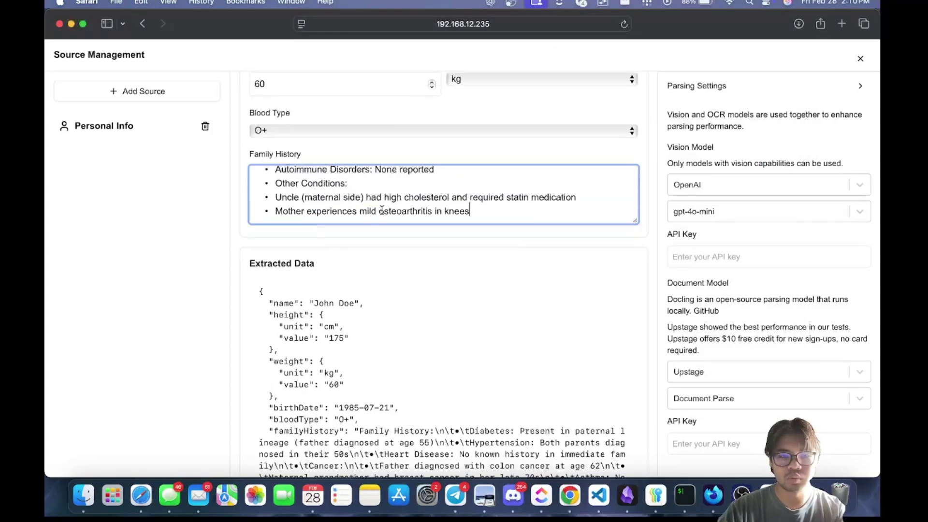
- Delete the "Family History:" heading line and the bullet before the Diabetes entry in the Family History text
{"action": "scroll", "coordinate": [376, 206], "scroll_direction": "up", "scroll_amount": 5}
{"action": "scroll", "coordinate": [354, 205], "scroll_direction": "down", "scroll_amount": 2}
{"action": "scroll", "coordinate": [354, 205], "scroll_direction": "up", "scroll_amount": 2}
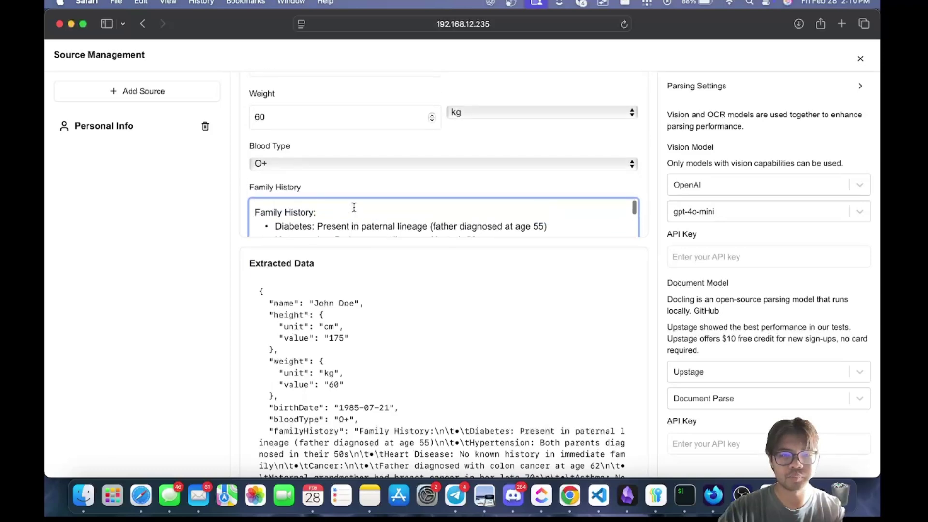
{"action": "triple_click", "coordinate": [348, 213]}
{"action": "key", "text": "BackSpace"}
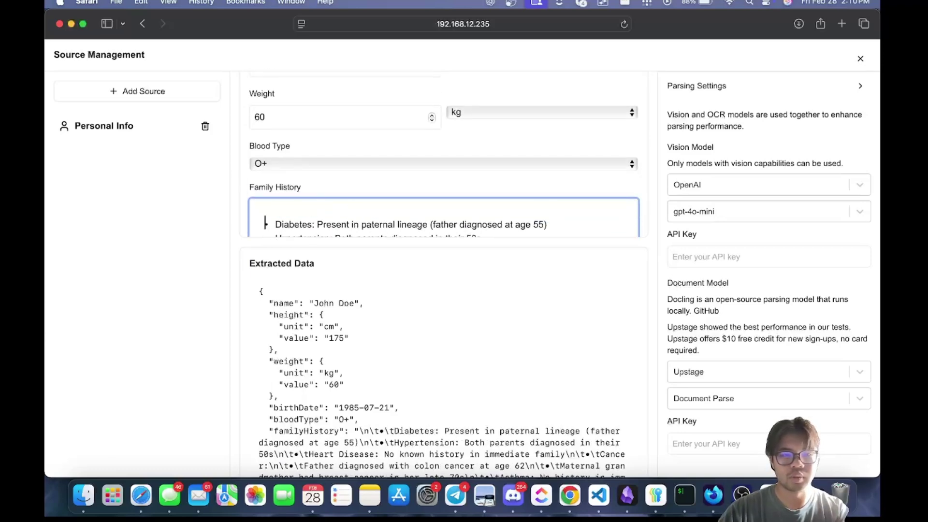
{"action": "key", "text": "Left"}
{"action": "key", "text": "BackSpace"}
{"action": "key", "text": "BackSpace"}
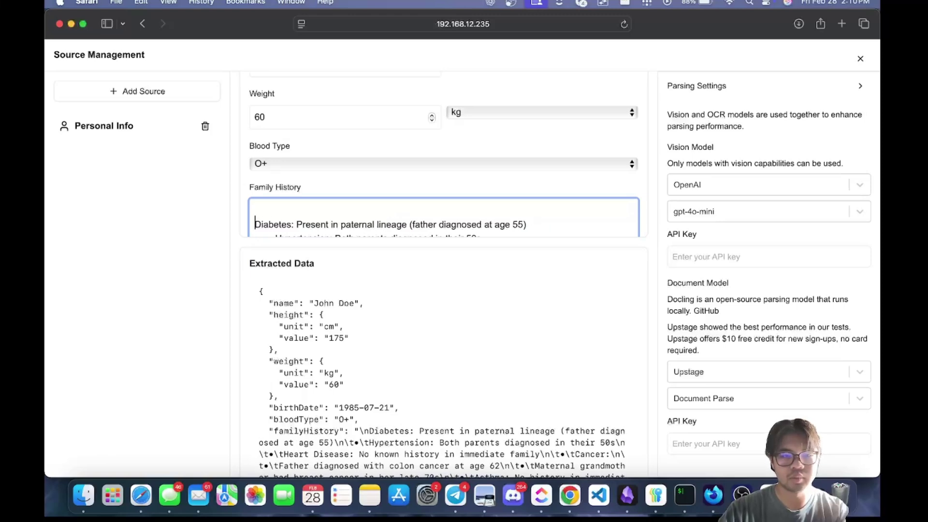
{"action": "key", "text": "BackSpace"}
{"action": "key", "text": "BackSpace"}
- Remove the bullets before the Hypertension and Heart Disease entries, and end the Diabetes line with a period
{"action": "key", "text": "Down"}
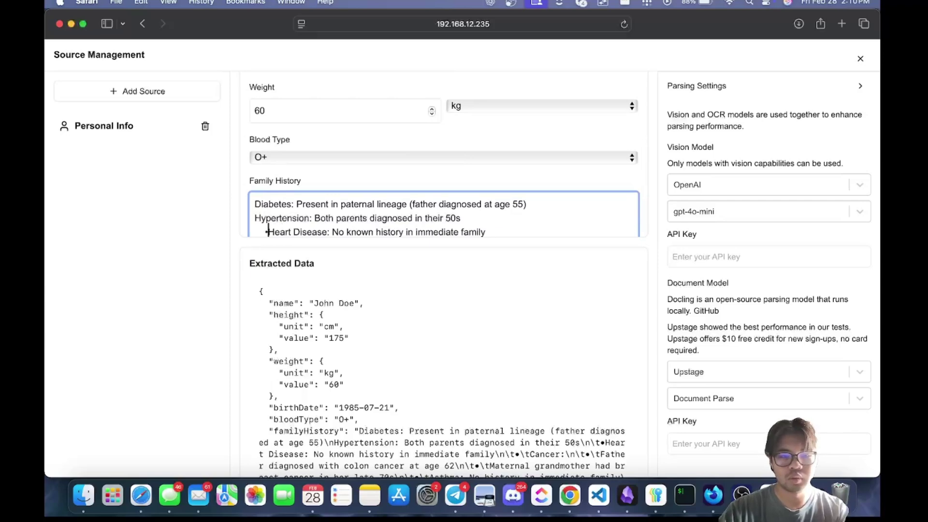
{"action": "key", "text": "BackSpace"}
{"action": "key", "text": "BackSpace"}
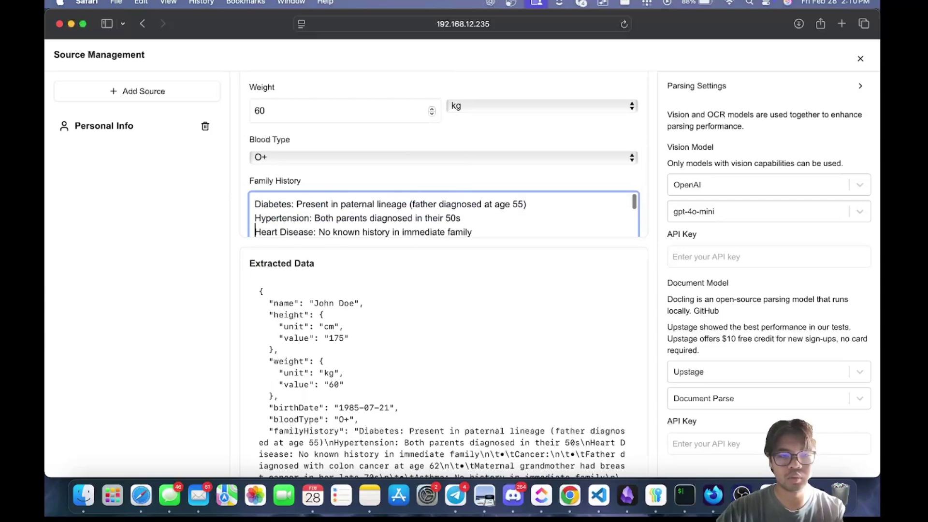
{"action": "type", "text": "."}
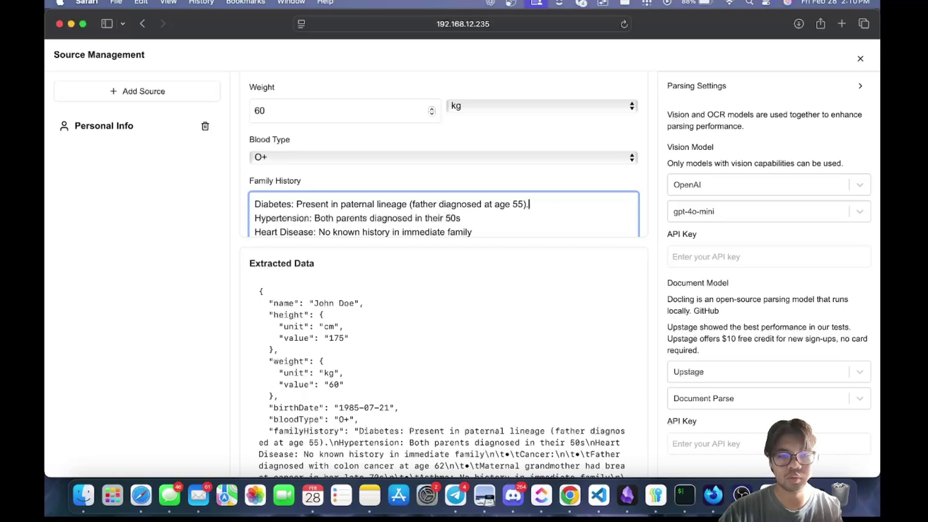
{"action": "key", "text": "Return"}
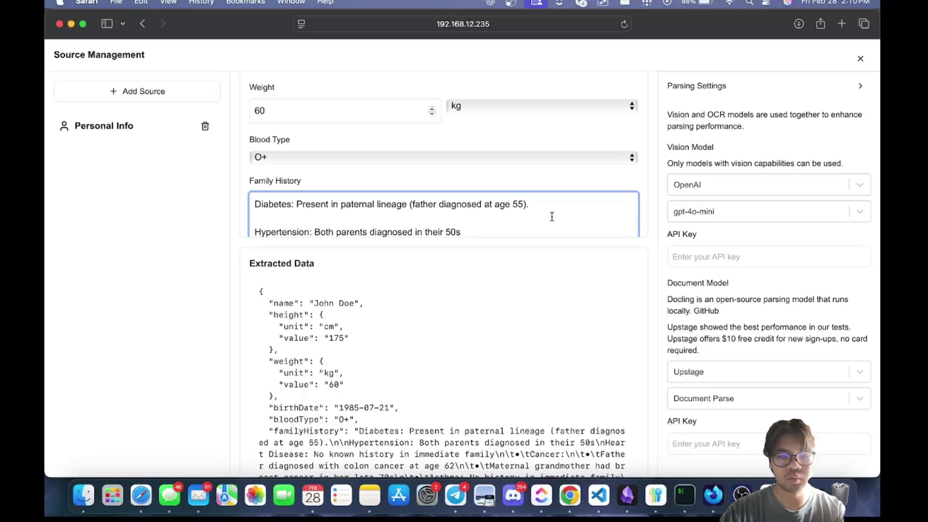
{"action": "key", "text": "BackSpace"}
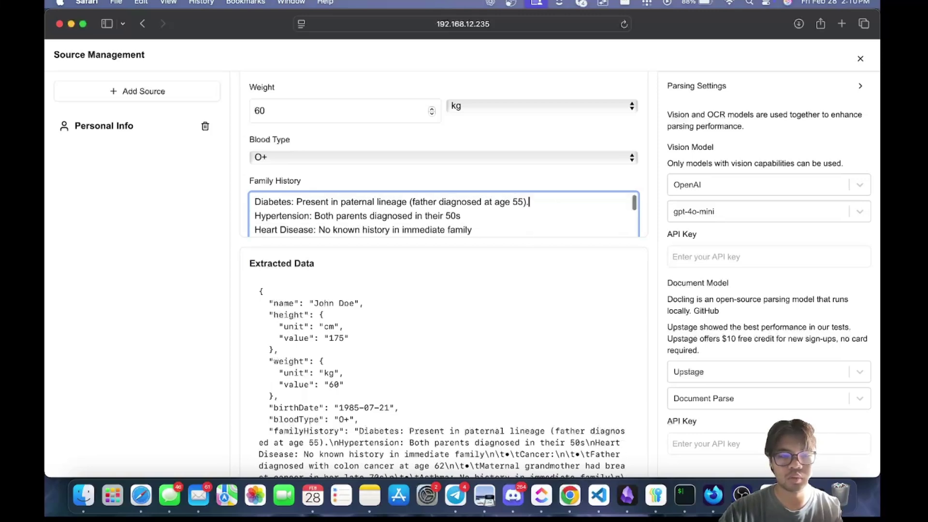
- End the Hypertension and Heart Disease lines with periods and remove the bullet before the Cancer entry in Family History
{"action": "scroll", "coordinate": [444, 214], "scroll_direction": "down", "scroll_amount": 1}
{"action": "scroll", "coordinate": [444, 214], "scroll_direction": "up", "scroll_amount": 1}
{"action": "type", "text": "."}
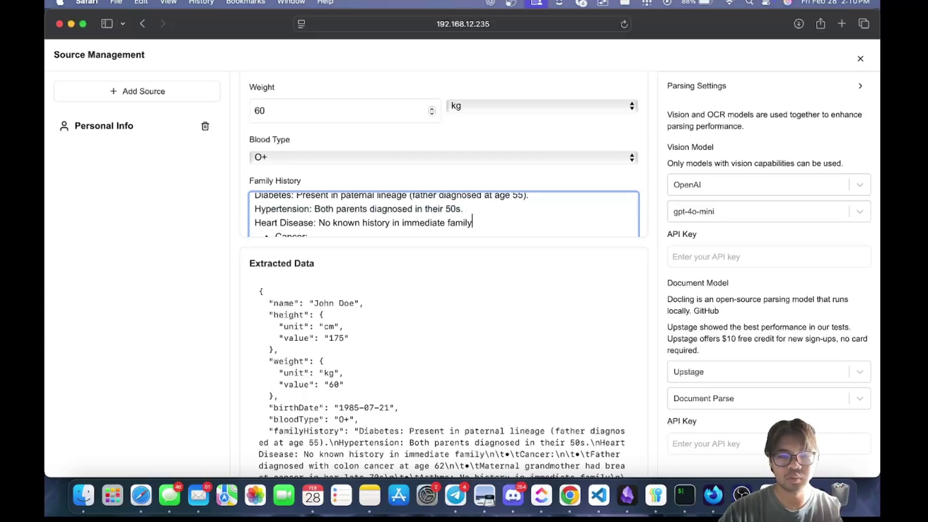
{"action": "type", "text": "."}
{"action": "key", "text": "Right"}
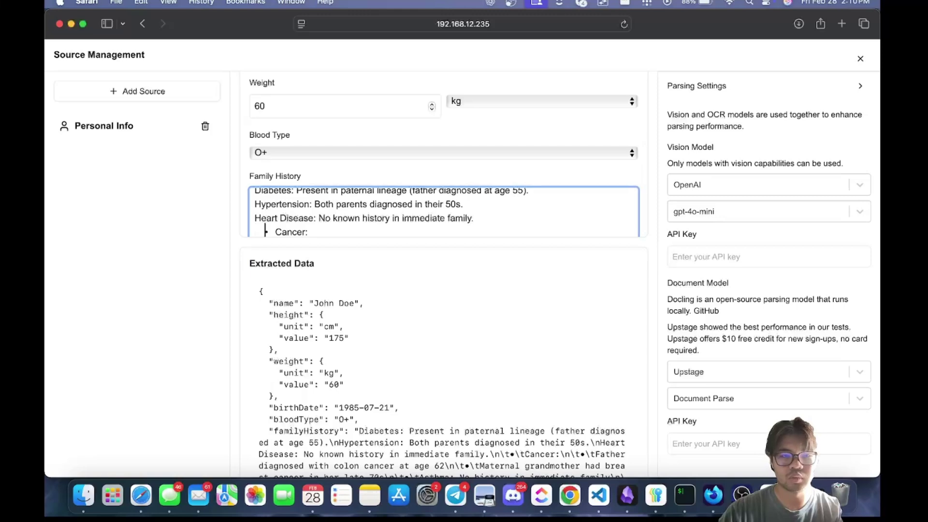
{"action": "key", "text": "BackSpace"}
{"action": "key", "text": "BackSpace"}
{"action": "key", "text": "BackSpace"}
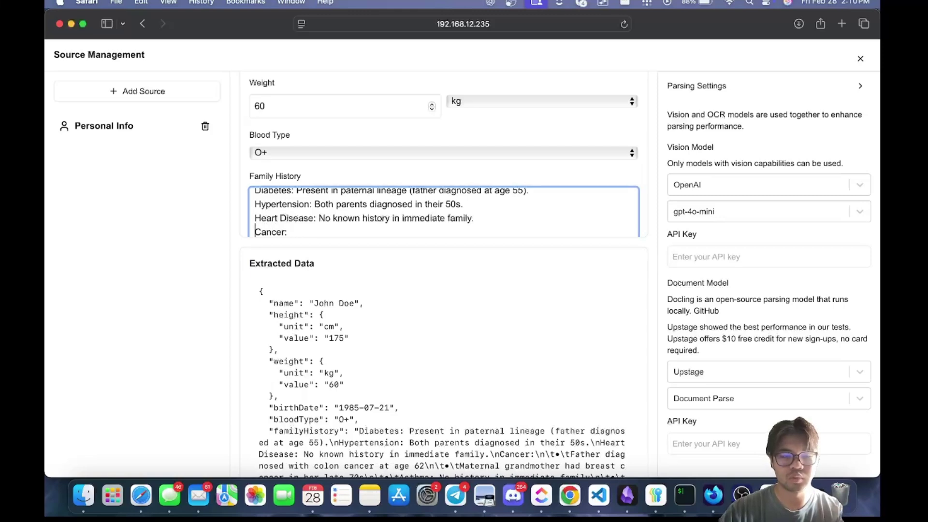
- Merge the father and maternal grandmother bullets into the Cancer line, separated by a period and a space after "age 62"
{"action": "scroll", "coordinate": [444, 213], "scroll_direction": "down", "scroll_amount": 2}
{"action": "scroll", "coordinate": [444, 212], "scroll_direction": "down", "scroll_amount": 1}
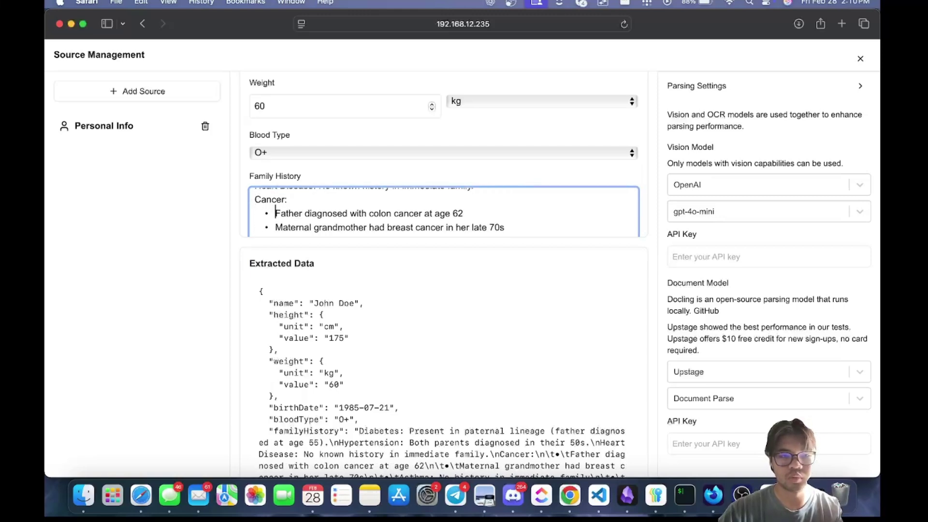
{"action": "key", "text": "BackSpace"}
{"action": "key", "text": "BackSpace"}
{"action": "key", "text": "BackSpace"}
{"action": "key", "text": "BackSpace"}
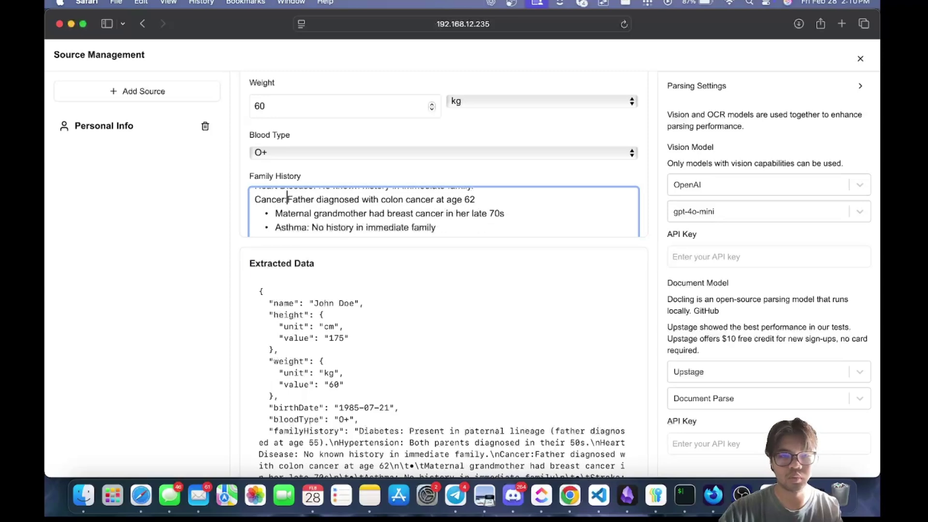
{"action": "key", "text": "BackSpace"}
{"action": "key", "text": "BackSpace"}
{"action": "type", "text": "."}
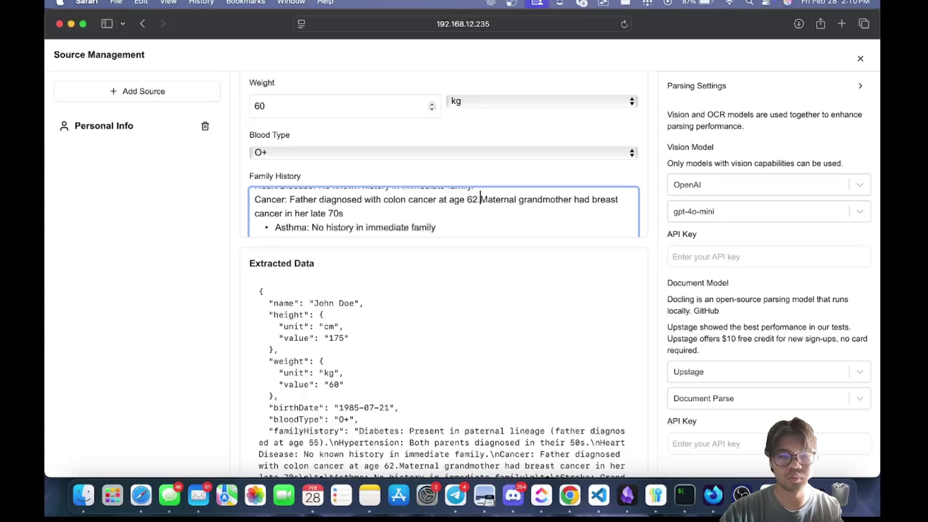
- Remove the bullet before the Asthma entry, keeping its capital A, and end the Cancer entry with a period
{"action": "key", "text": "Down"}
{"action": "key", "text": "Down"}
{"action": "key", "text": "super+Left"}
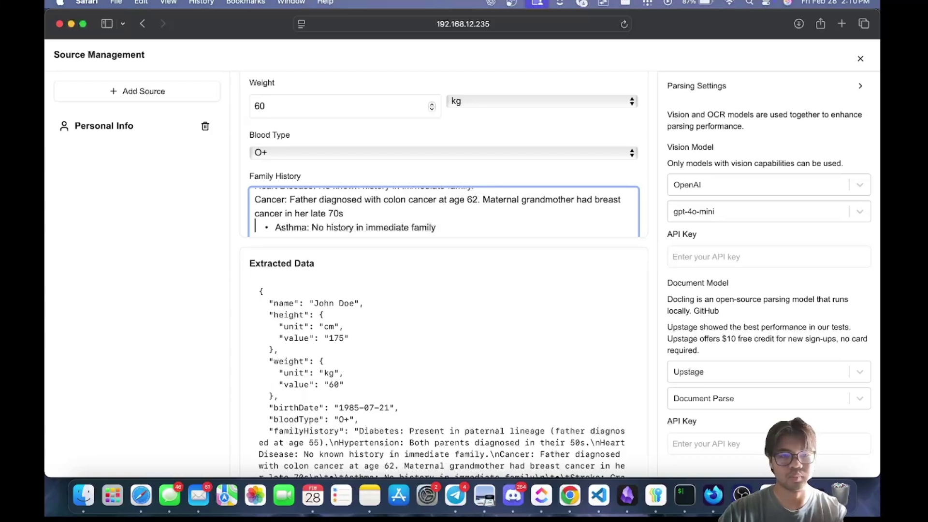
{"action": "key", "text": "BackSpace"}
{"action": "key", "text": "BackSpace"}
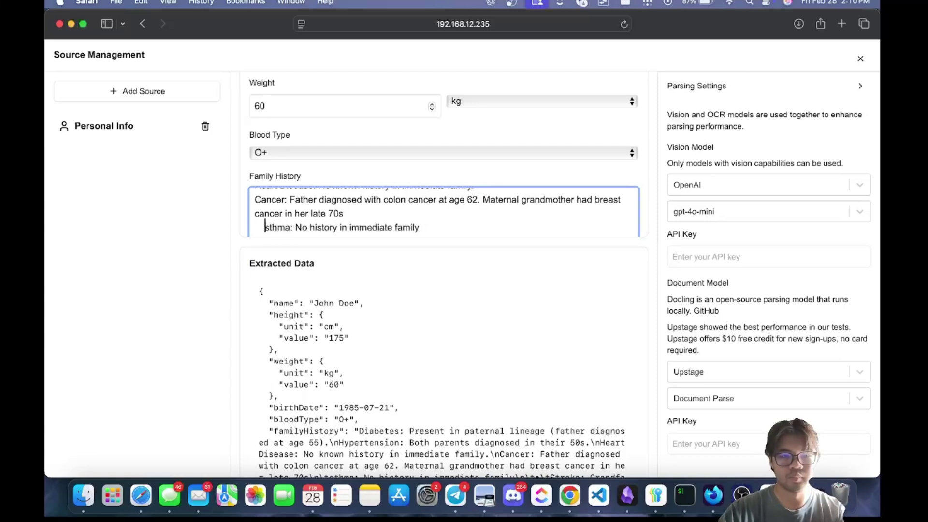
{"action": "type", "text": "A"}
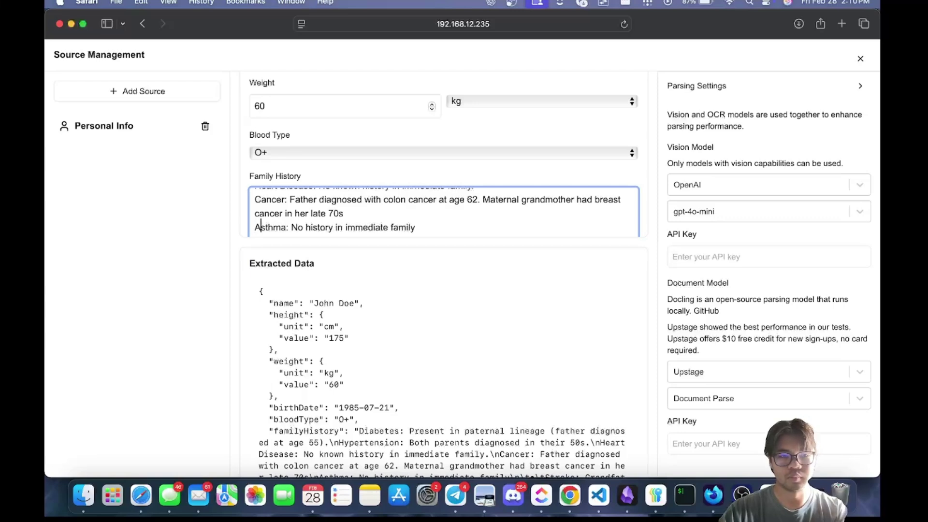
{"action": "type", "text": "."}
- Remove the bullets and indents before the Stroke and Alzheimer's Disease entries in the Family History text
{"action": "scroll", "coordinate": [428, 216], "scroll_direction": "down", "scroll_amount": 2}
{"action": "left_click", "coordinate": [255, 216]}
{"action": "key", "text": "BackSpace"}
{"action": "key", "text": "BackSpace"}
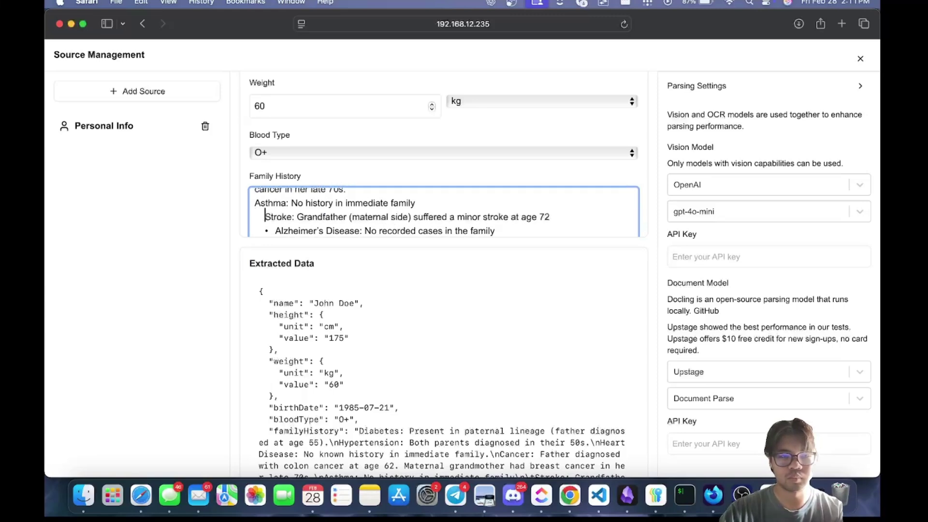
{"action": "left_click", "coordinate": [276, 230]}
{"action": "key", "text": "BackSpace"}
{"action": "key", "text": "BackSpace"}
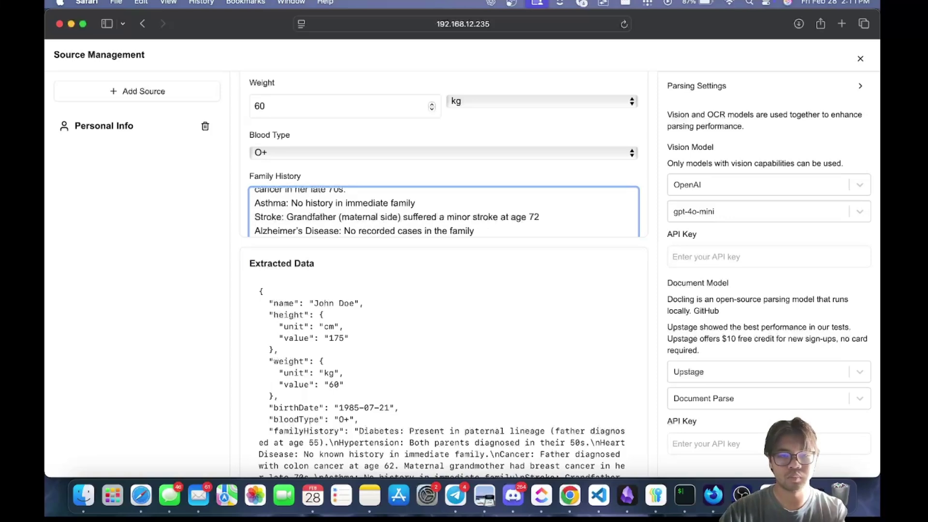
- Remove the bullets and indents before the Autoimmune Disorders and Other Conditions entries in the Family History text
{"action": "scroll", "coordinate": [268, 228], "scroll_direction": "down", "scroll_amount": 3}
{"action": "left_click", "coordinate": [275, 213]}
{"action": "key", "text": "BackSpace"}
{"action": "key", "text": "BackSpace"}
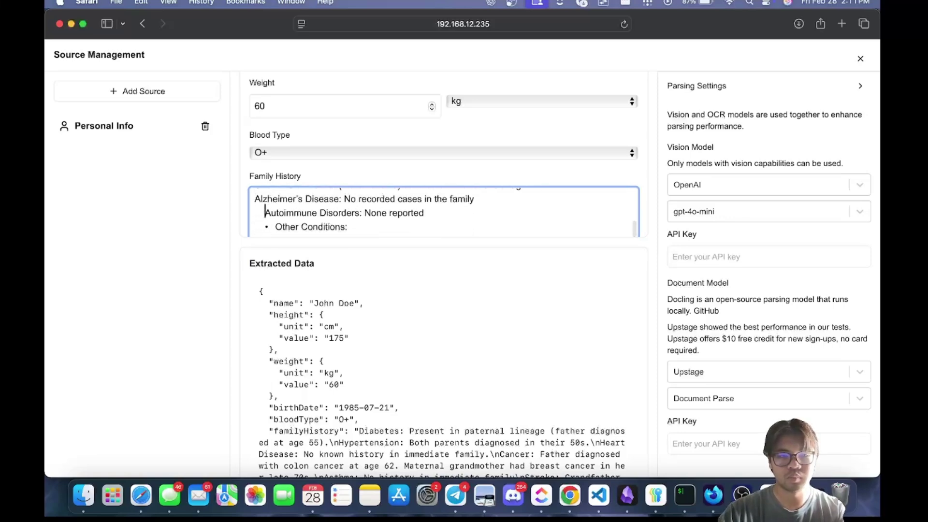
{"action": "left_click", "coordinate": [276, 225]}
{"action": "key", "text": "BackSpace"}
{"action": "key", "text": "BackSpace"}
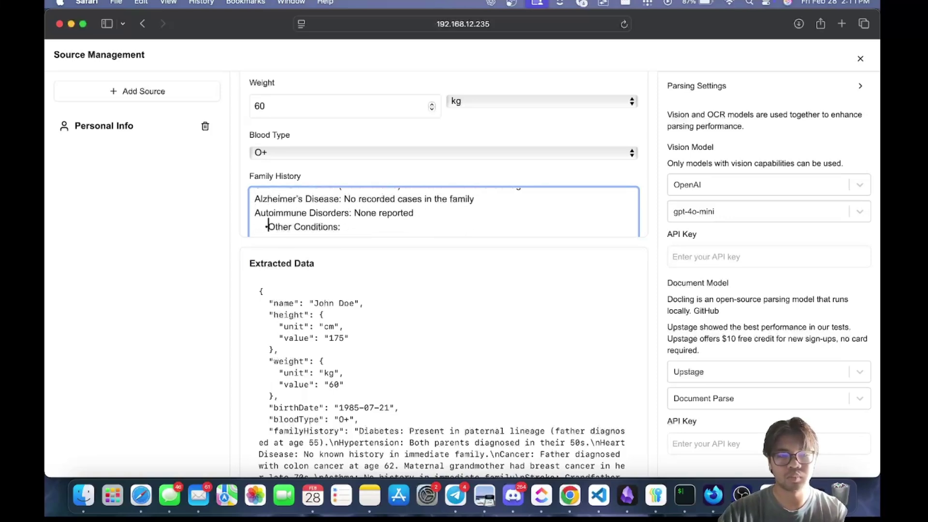
- Remove the bullets and indents before the uncle's and mother's lines under Other Conditions
{"action": "scroll", "coordinate": [273, 220], "scroll_direction": "down", "scroll_amount": 3}
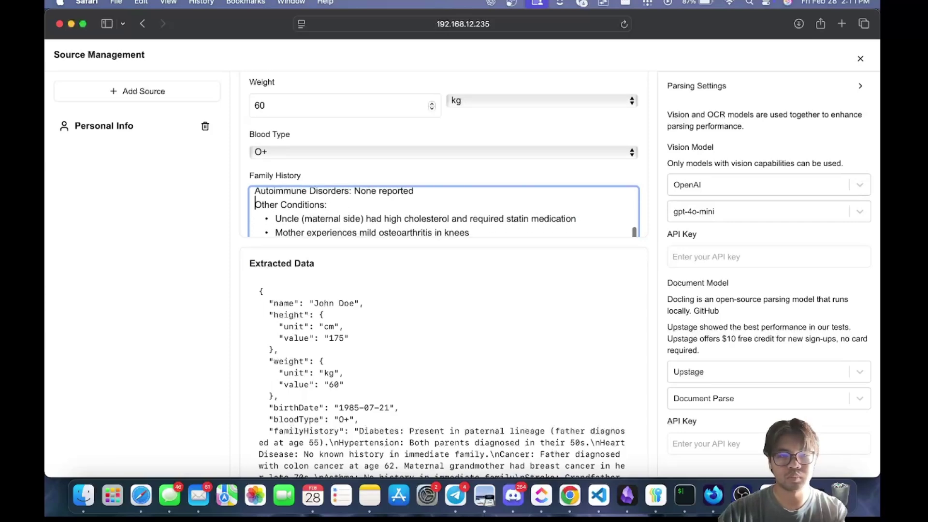
{"action": "left_click", "coordinate": [275, 209]}
{"action": "key", "text": "BackSpace"}
{"action": "key", "text": "BackSpace"}
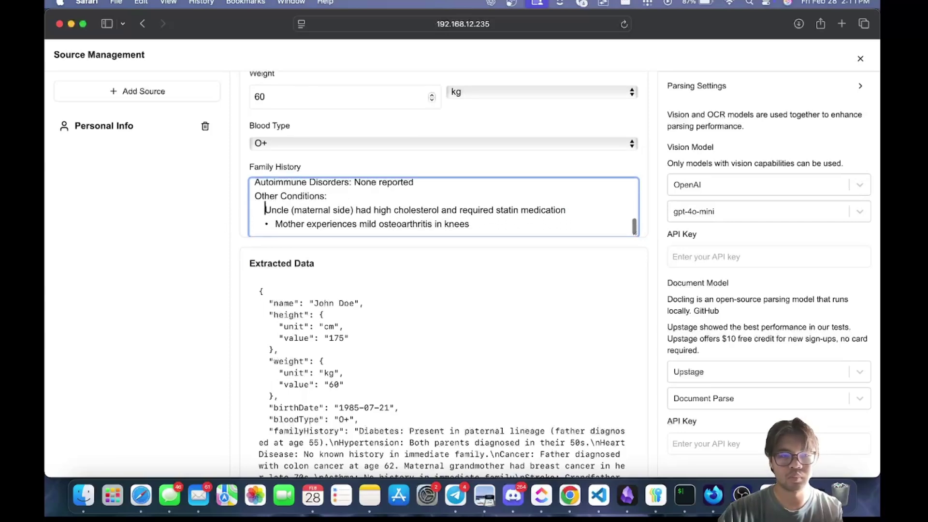
{"action": "key", "text": "BackSpace"}
{"action": "key", "text": "BackSpace"}
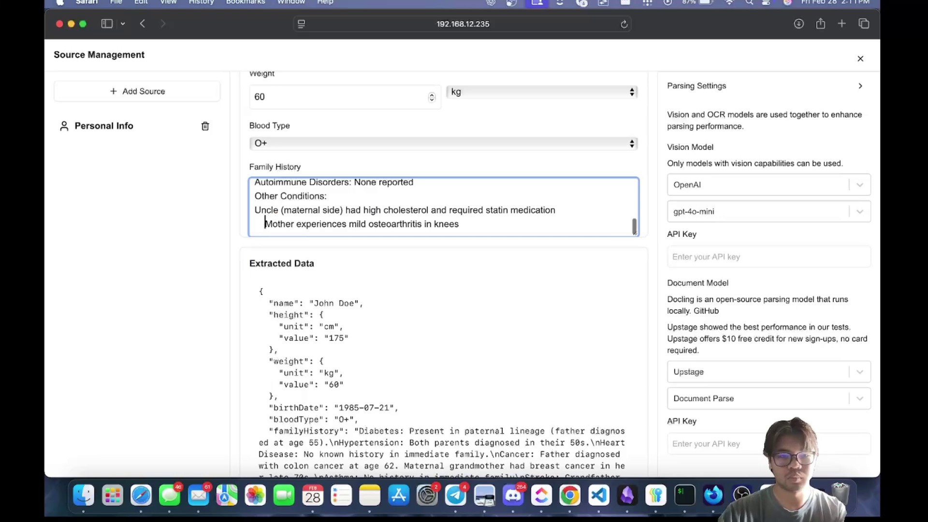
{"action": "scroll", "coordinate": [309, 227], "scroll_direction": "down", "scroll_amount": 1}
{"action": "scroll", "coordinate": [471, 194], "scroll_direction": "up", "scroll_amount": 1}
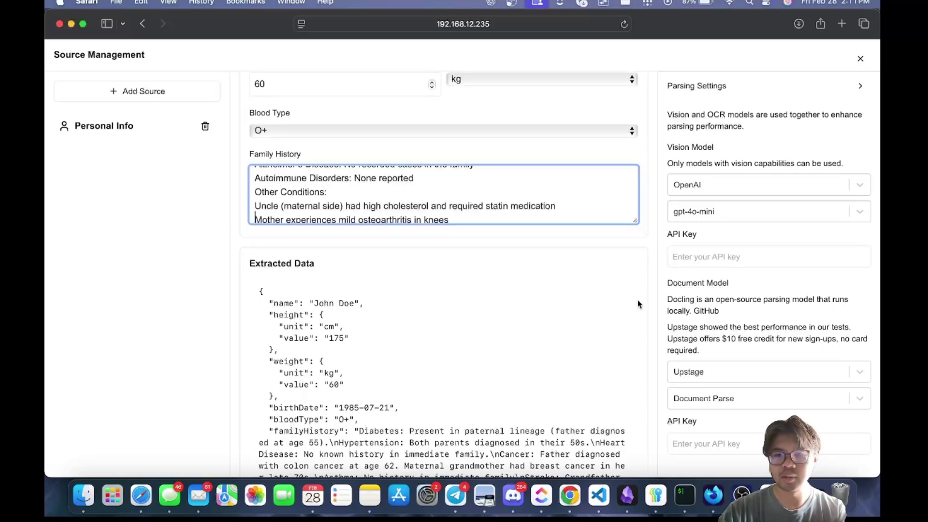
- Check the cleaned-up family history in the Extracted Data and close Source Management
{"action": "scroll", "coordinate": [584, 316], "scroll_direction": "down", "scroll_amount": 5}
{"action": "scroll", "coordinate": [461, 302], "scroll_direction": "up", "scroll_amount": 6}
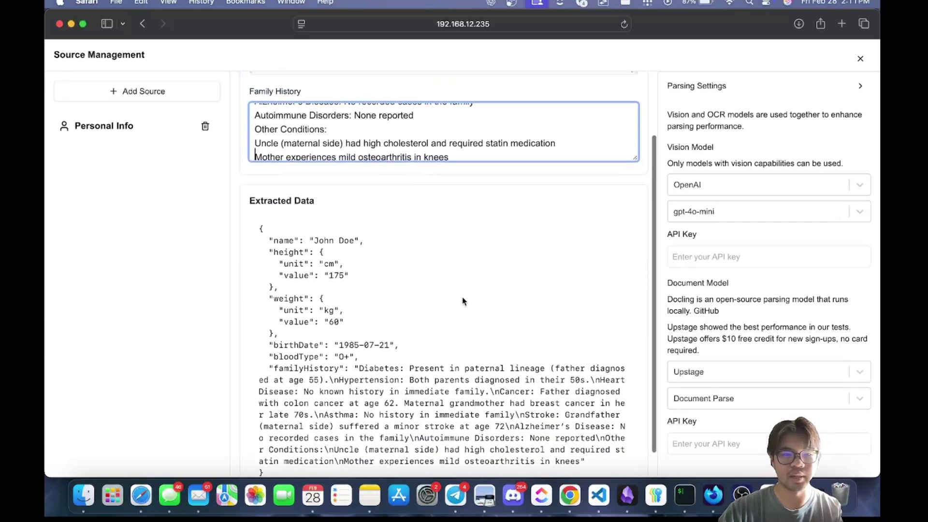
{"action": "left_click", "coordinate": [860, 59]}
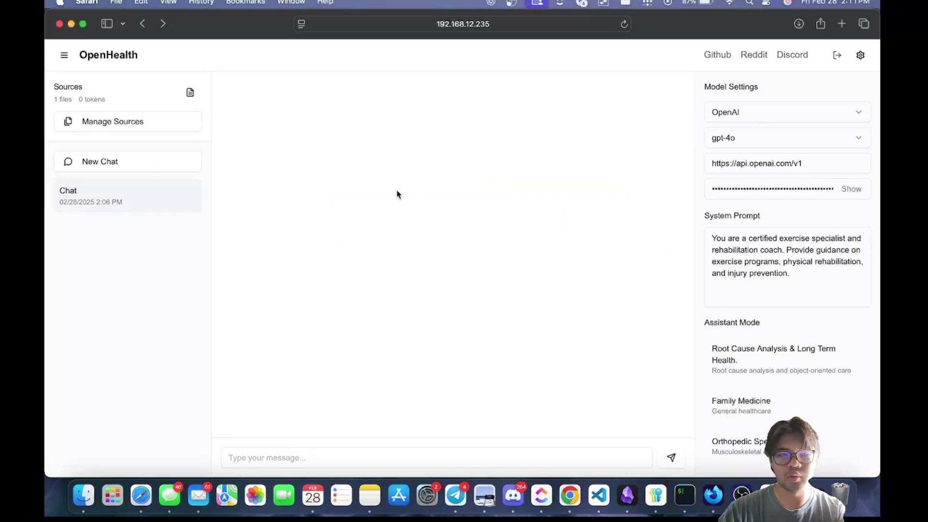
- Send the chat message "What are some dietary and exercise tips I can do based off my family history"
{"action": "left_click", "coordinate": [389, 451]}
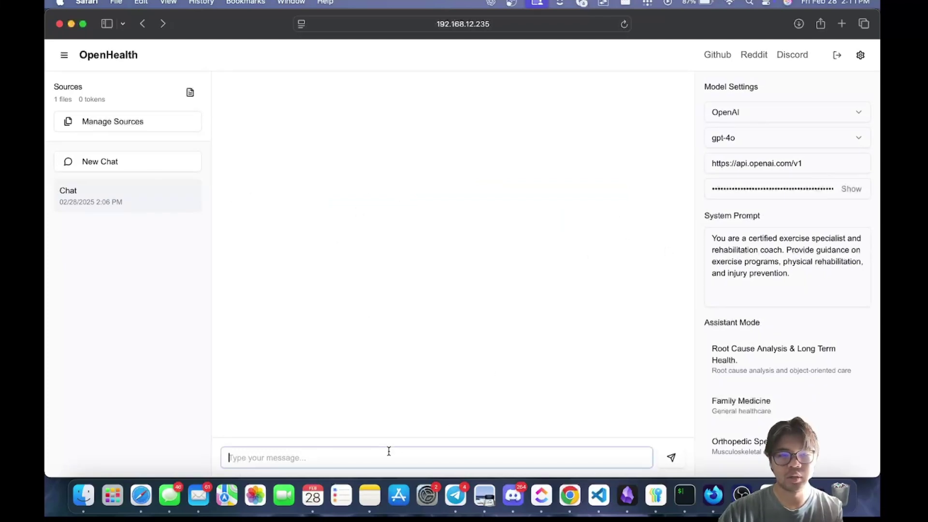
{"action": "scroll", "coordinate": [787, 381], "scroll_direction": "down", "scroll_amount": 6}
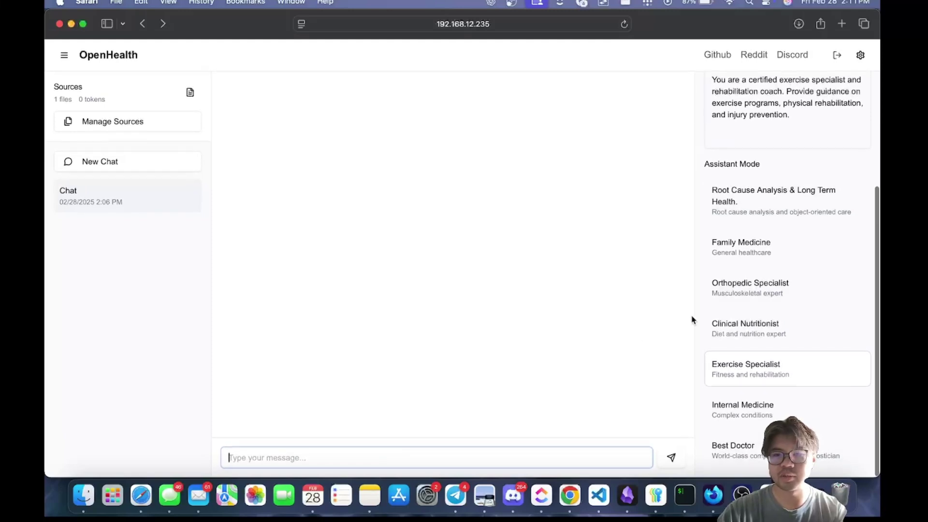
{"action": "scroll", "coordinate": [755, 290], "scroll_direction": "up", "scroll_amount": 5}
{"action": "type", "text": "W"}
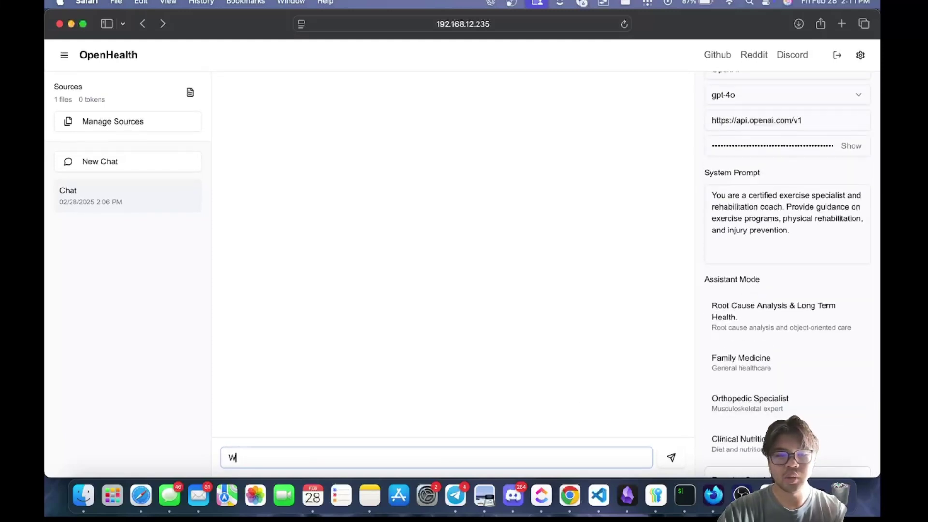
{"action": "type", "text": "hat are some die"}
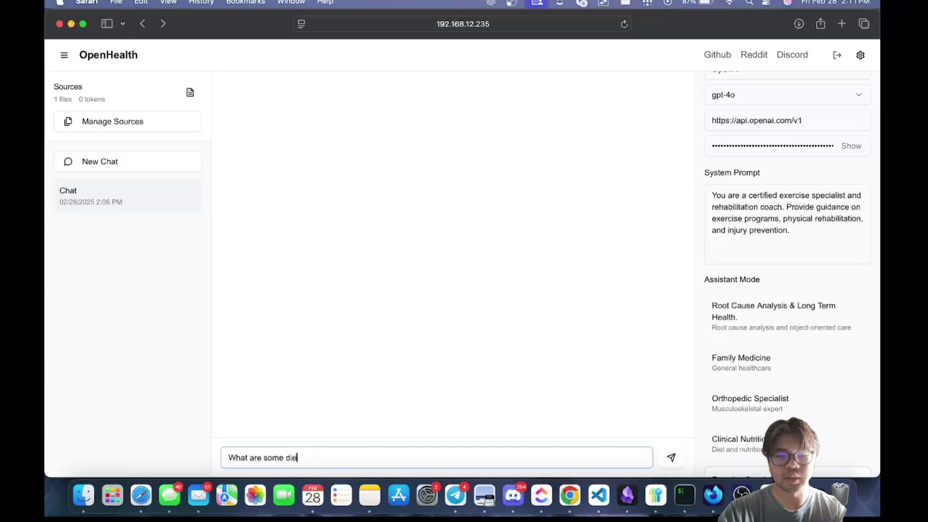
{"action": "type", "text": "tary and exercise t"}
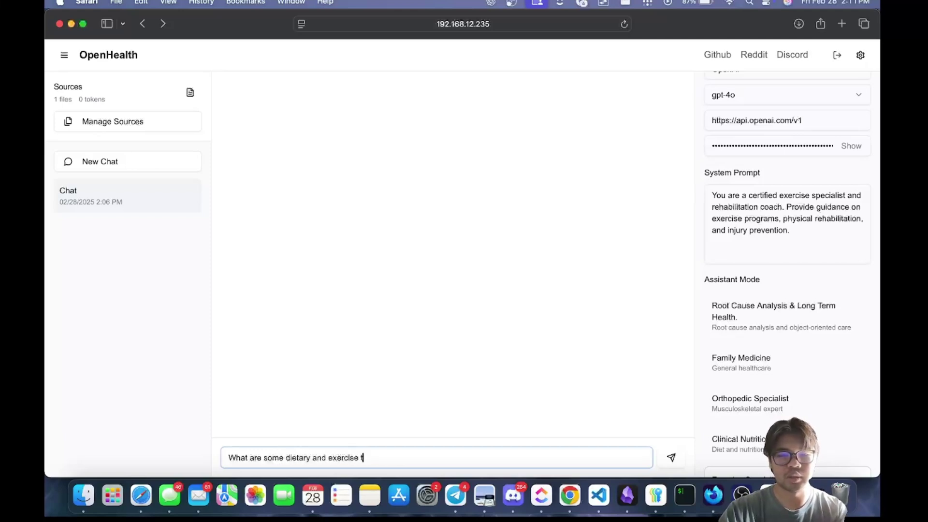
{"action": "type", "text": "ips I can"}
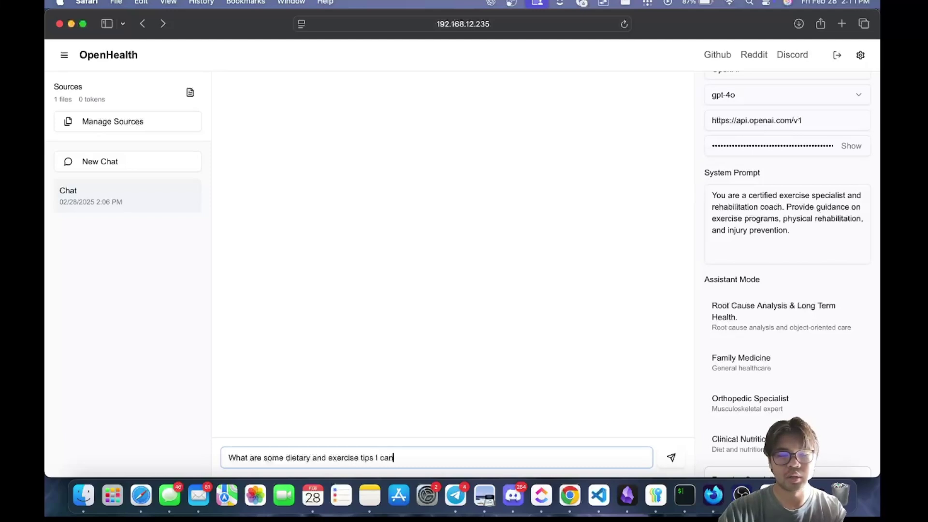
{"action": "type", "text": " do based off my family history"}
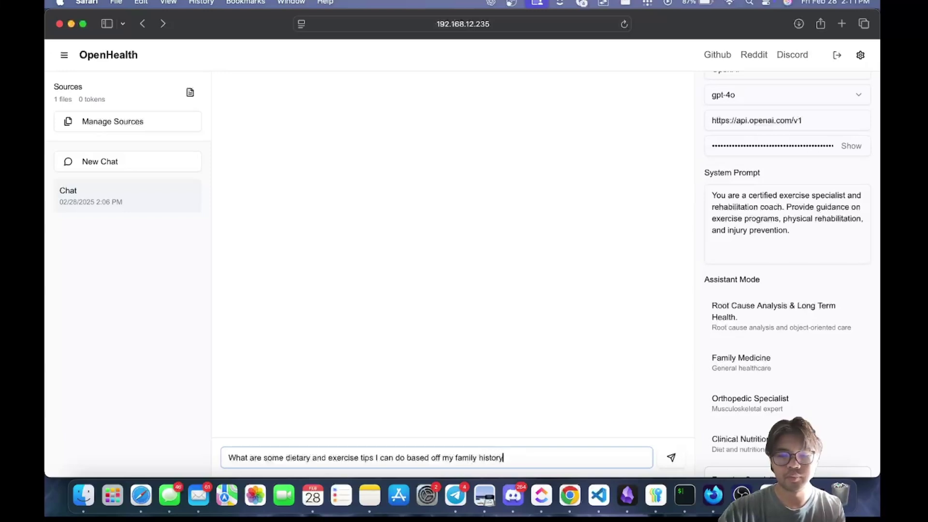
{"action": "key", "text": "Return"}
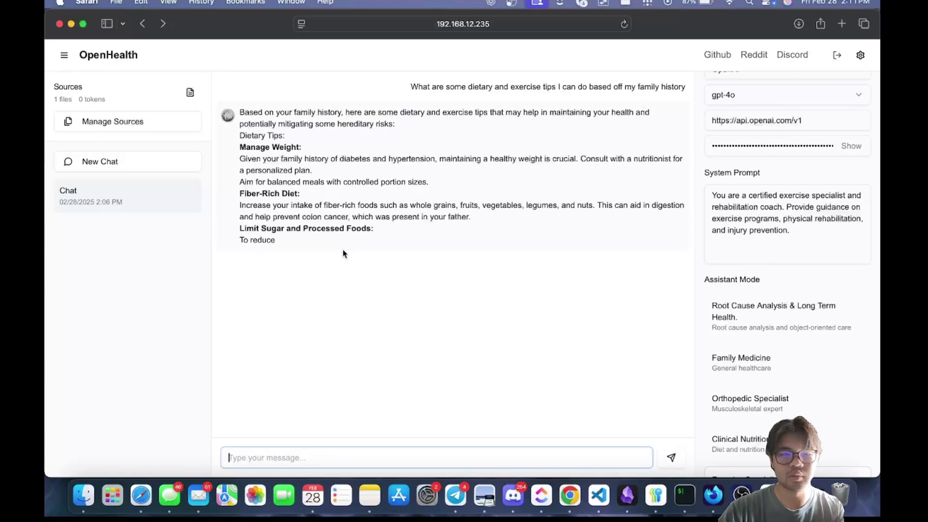
{"action": "double_click", "coordinate": [304, 245]}
{"action": "left_click", "coordinate": [304, 245]}
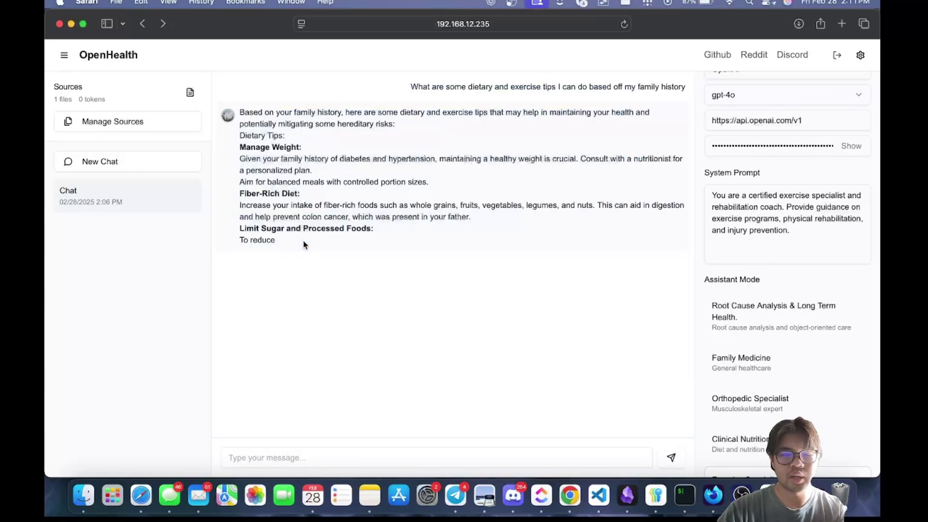
- Open the Proxmox server "kloud" in a new tab, log in as root with the saved password, and dismiss the subscription notice
{"action": "left_click", "coordinate": [844, 24]}
{"action": "type", "text": "kloud"}
{"action": "key", "text": "Return"}
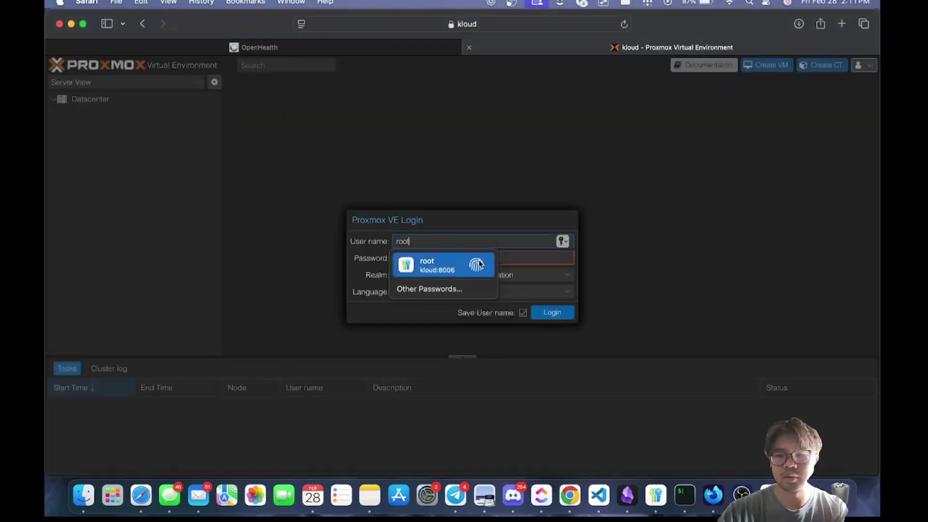
{"action": "left_click", "coordinate": [480, 263]}
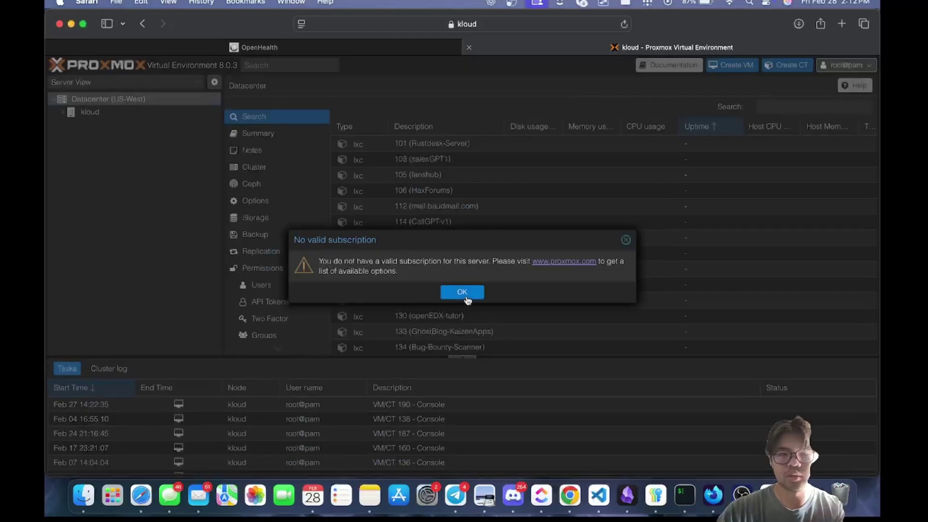
{"action": "left_click", "coordinate": [464, 291]}
{"action": "left_click", "coordinate": [289, 65]}
{"action": "type", "text": "open"}
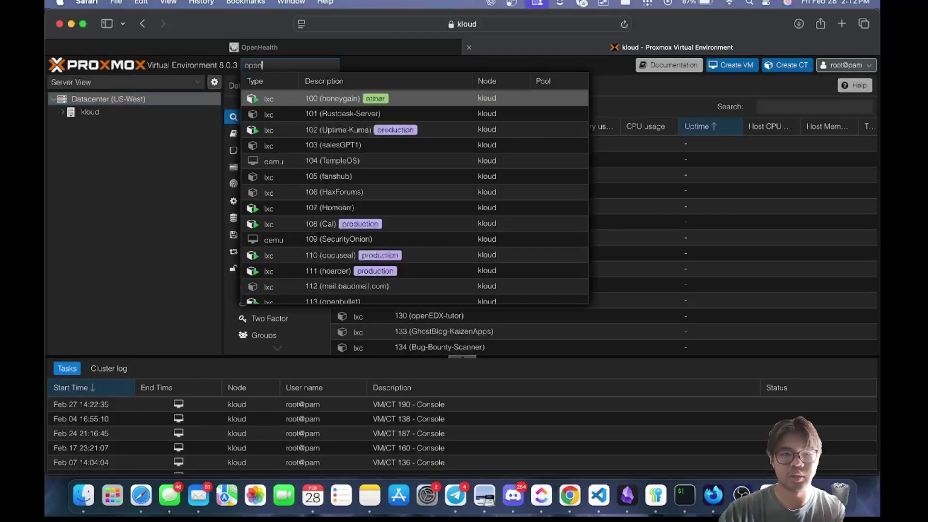
{"action": "key", "text": "Return"}
- Search Proxmox for "open", select container 156 (openhealth), and open its console
{"action": "left_click", "coordinate": [292, 69]}
{"action": "type", "text": "open"}
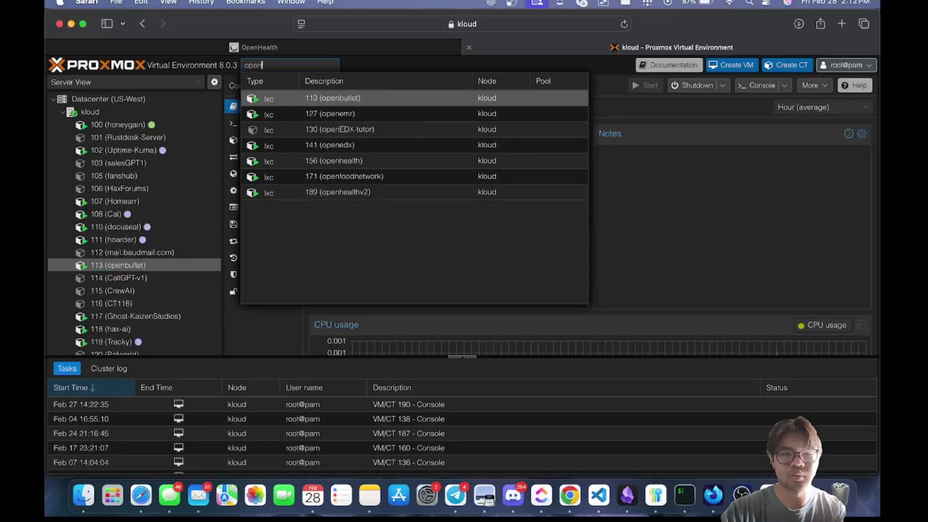
{"action": "left_click", "coordinate": [326, 165]}
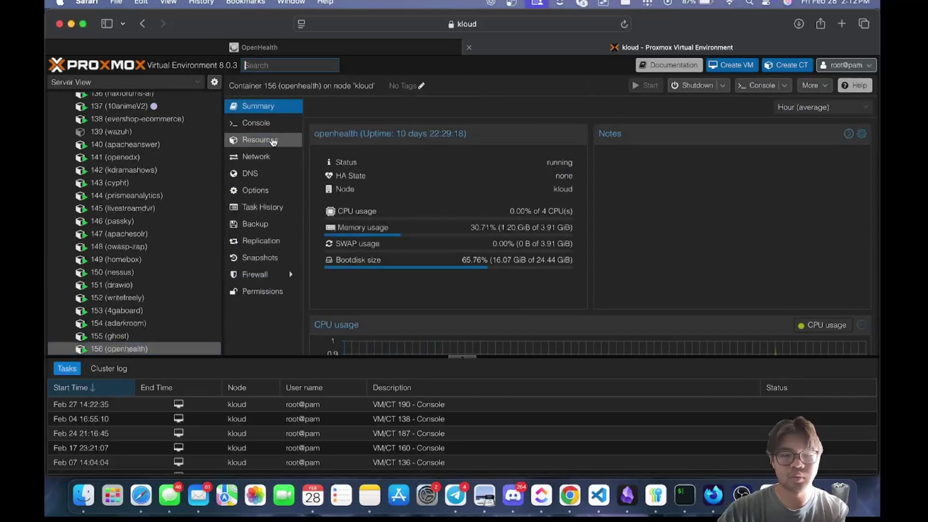
{"action": "left_click", "coordinate": [270, 127]}
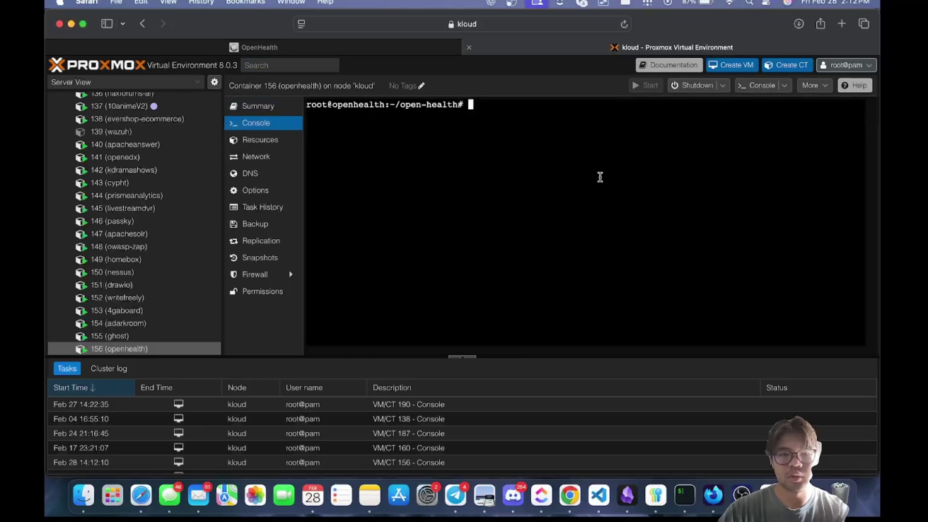
{"action": "key", "text": "Return"}
- Return to the OpenHealth tab and read the dietary and exercise tips in the chat reply
{"action": "left_click", "coordinate": [382, 45]}
{"action": "scroll", "coordinate": [353, 290], "scroll_direction": "down", "scroll_amount": 3}
{"action": "scroll", "coordinate": [353, 290], "scroll_direction": "up", "scroll_amount": 5}
{"action": "scroll", "coordinate": [353, 290], "scroll_direction": "up", "scroll_amount": 3}
{"action": "scroll", "coordinate": [354, 291], "scroll_direction": "down", "scroll_amount": 1}
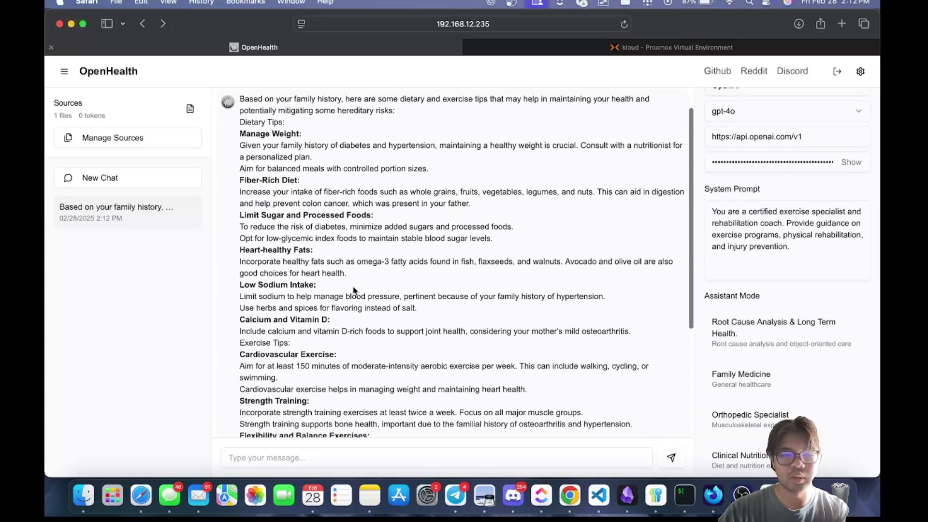
- Read the full chat reply, from the Manage Weight and diet advice through the exercise tips to the closing Consistency and Progression section
{"action": "scroll", "coordinate": [406, 226], "scroll_direction": "down", "scroll_amount": 2}
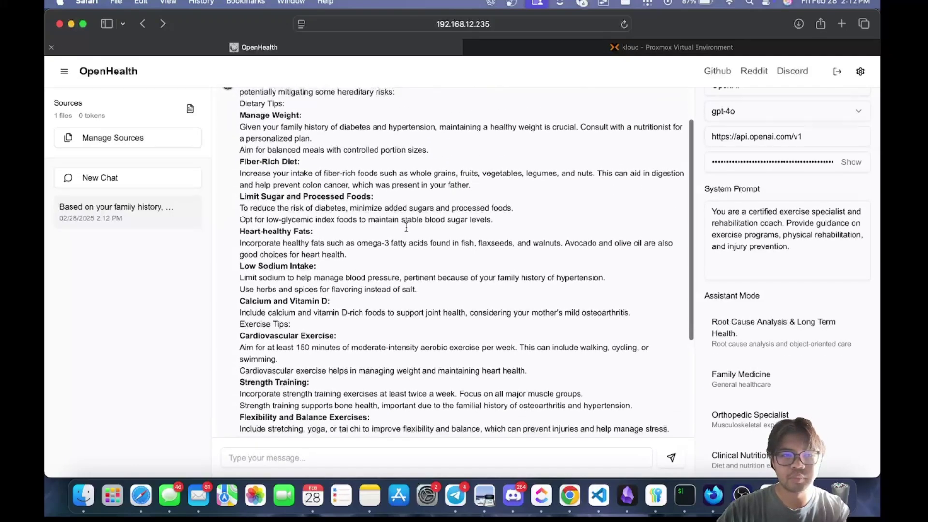
{"action": "scroll", "coordinate": [341, 193], "scroll_direction": "up", "scroll_amount": 4}
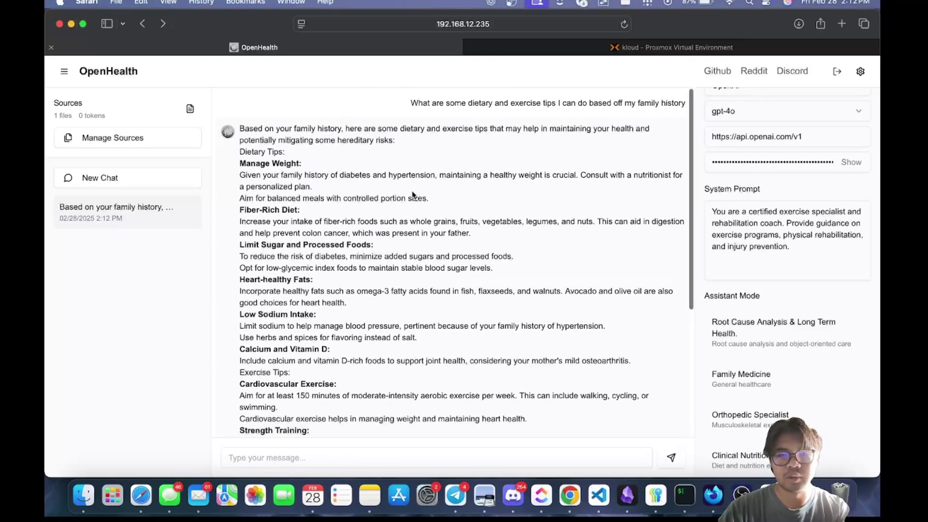
{"action": "scroll", "coordinate": [297, 196], "scroll_direction": "down", "scroll_amount": 1}
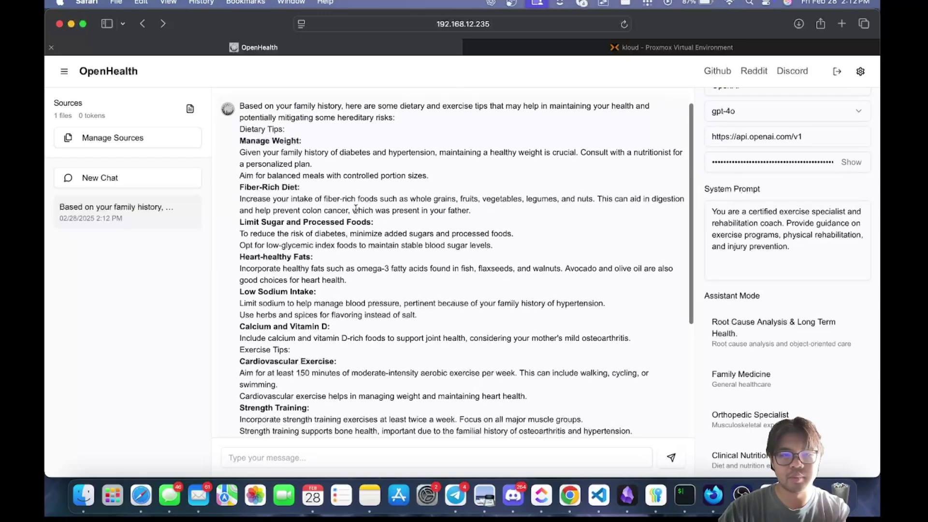
{"action": "scroll", "coordinate": [441, 221], "scroll_direction": "down", "scroll_amount": 1}
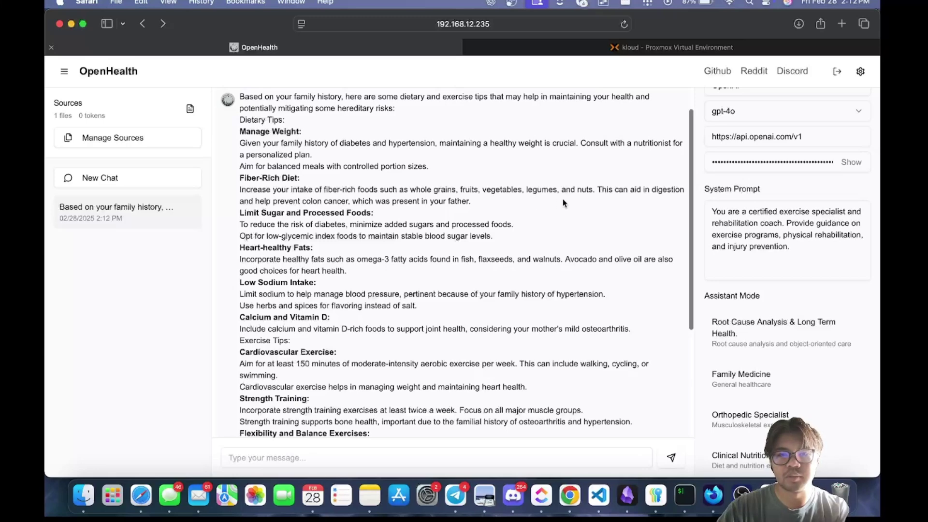
{"action": "scroll", "coordinate": [343, 206], "scroll_direction": "down", "scroll_amount": 1}
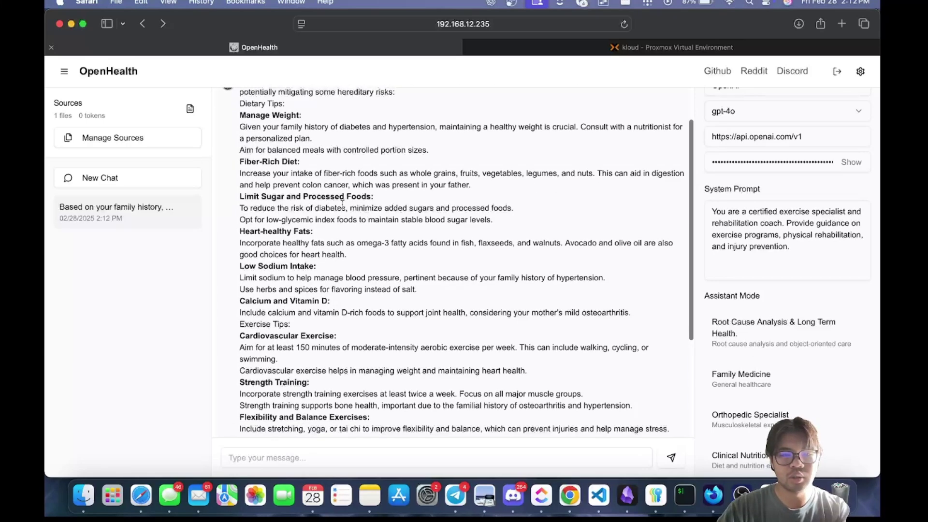
{"action": "scroll", "coordinate": [342, 206], "scroll_direction": "down", "scroll_amount": 3}
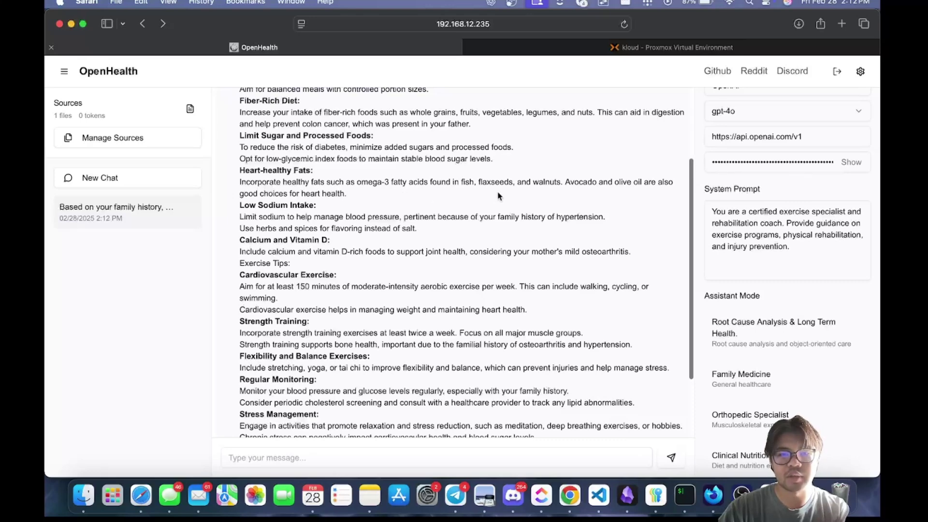
{"action": "scroll", "coordinate": [356, 260], "scroll_direction": "down", "scroll_amount": 1}
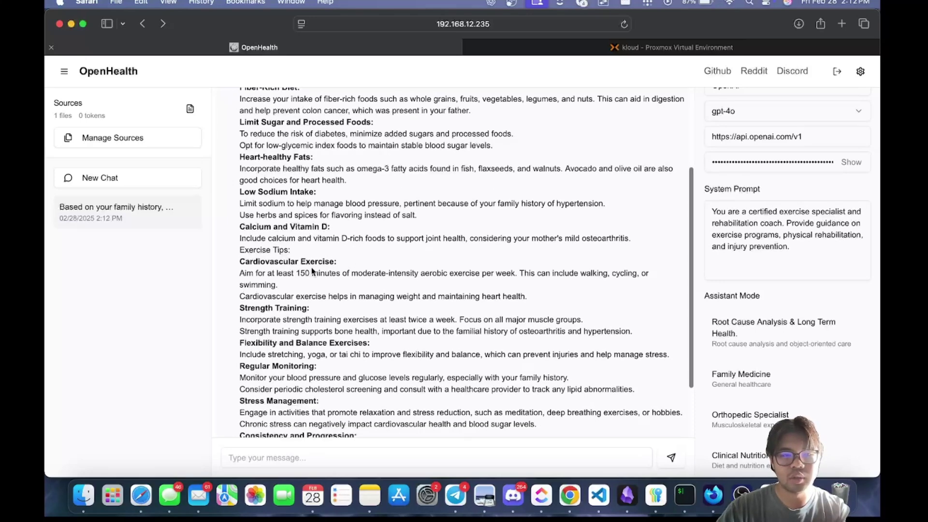
{"action": "scroll", "coordinate": [312, 271], "scroll_direction": "down", "scroll_amount": 1}
{"action": "scroll", "coordinate": [302, 269], "scroll_direction": "down", "scroll_amount": 1}
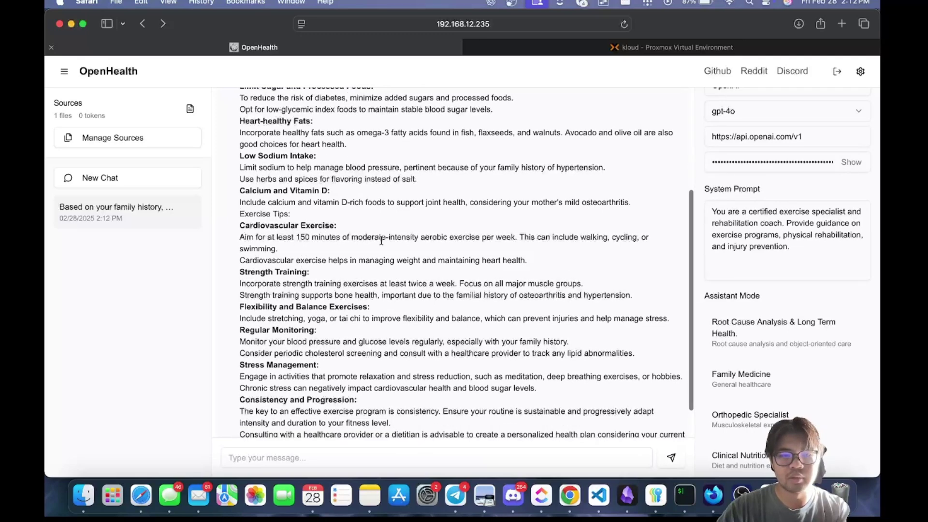
{"action": "scroll", "coordinate": [459, 281], "scroll_direction": "down", "scroll_amount": 2}
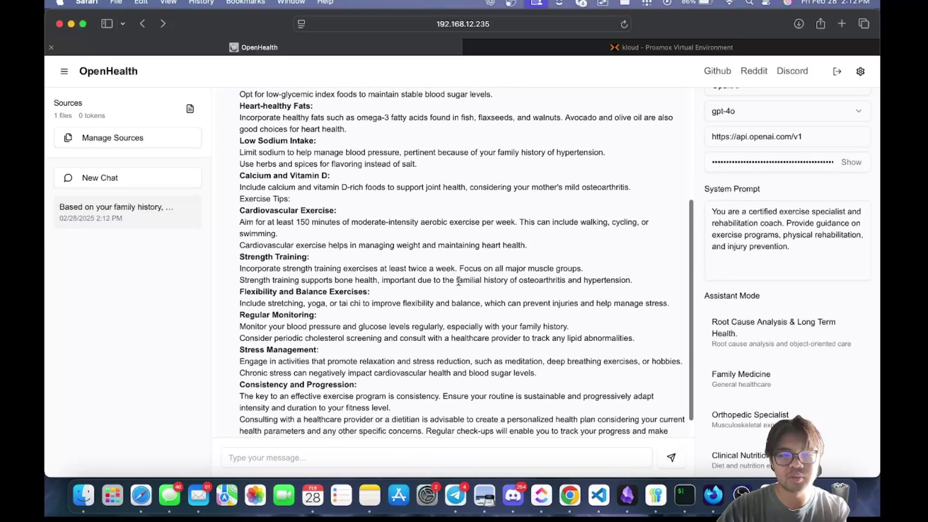
{"action": "scroll", "coordinate": [301, 274], "scroll_direction": "down", "scroll_amount": 1}
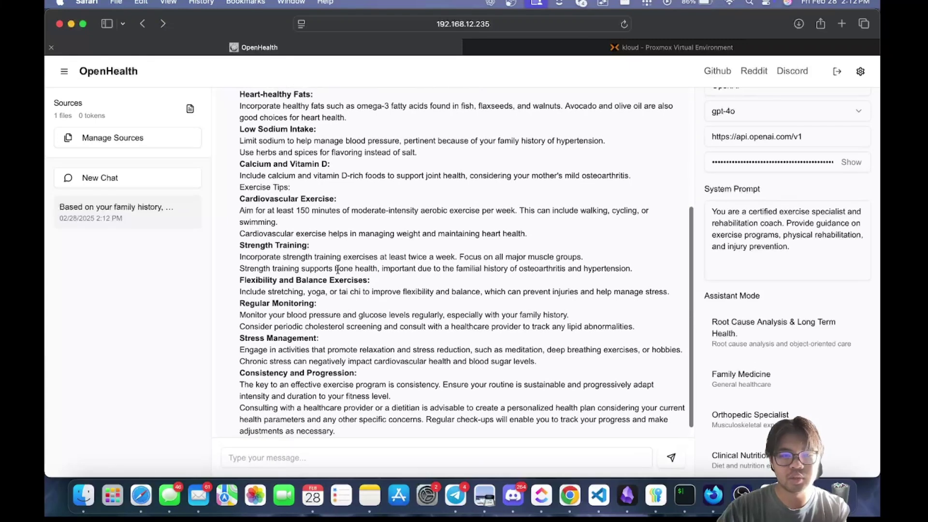
{"action": "scroll", "coordinate": [347, 300], "scroll_direction": "down", "scroll_amount": 1}
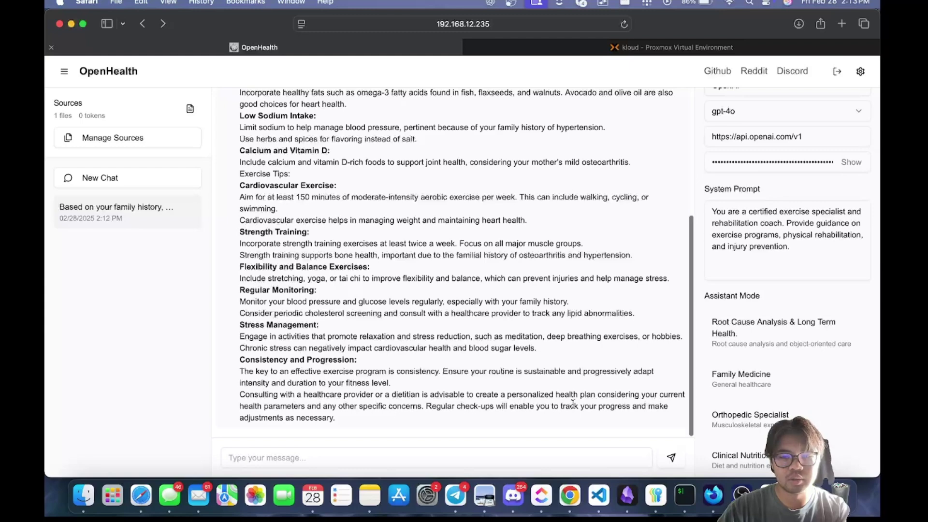
- Look back over the whole chat reply and examine the model settings, system prompt and available assistant modes
{"action": "scroll", "coordinate": [434, 391], "scroll_direction": "up", "scroll_amount": 5}
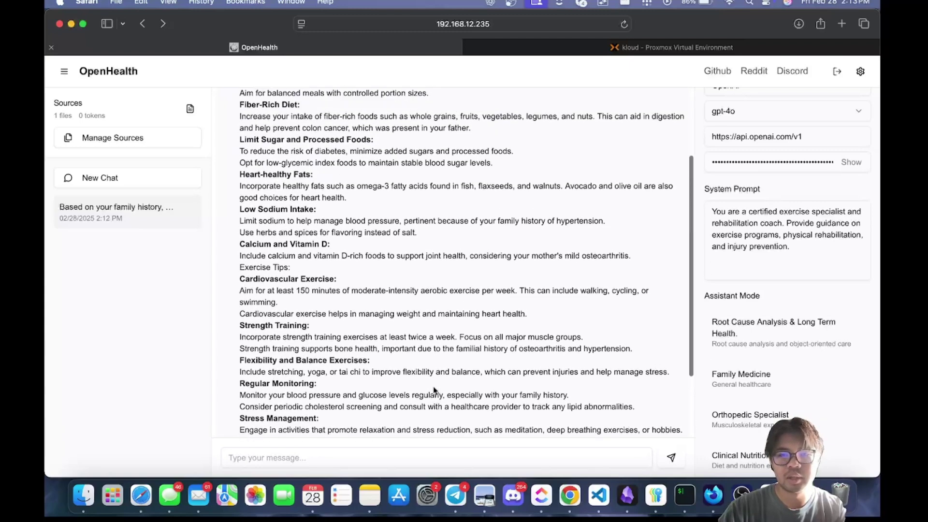
{"action": "scroll", "coordinate": [434, 391], "scroll_direction": "up", "scroll_amount": 1}
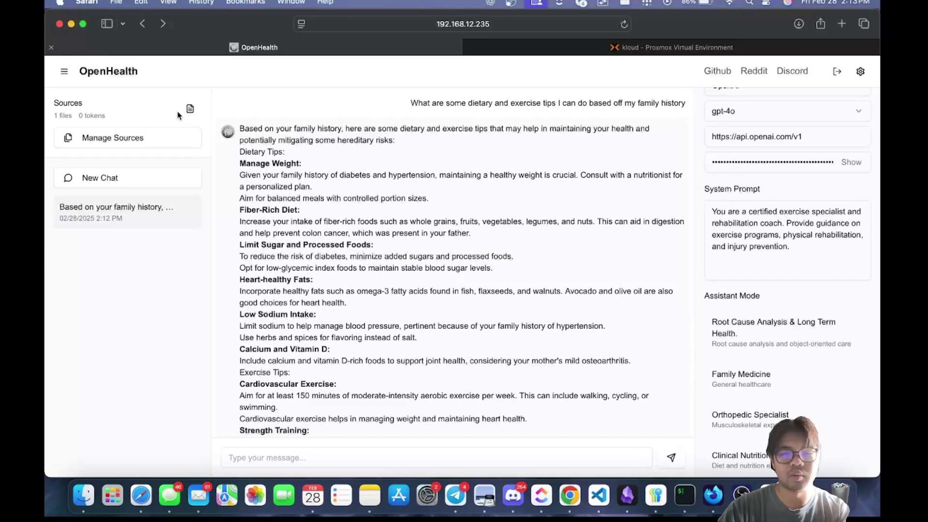
{"action": "scroll", "coordinate": [737, 216], "scroll_direction": "up", "scroll_amount": 3}
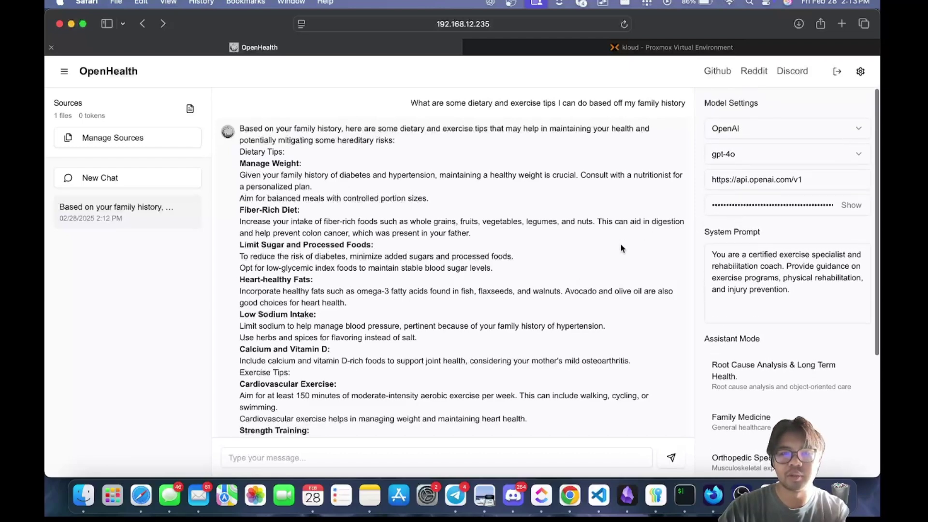
{"action": "scroll", "coordinate": [581, 280], "scroll_direction": "down", "scroll_amount": 2}
{"action": "scroll", "coordinate": [581, 280], "scroll_direction": "down", "scroll_amount": 3}
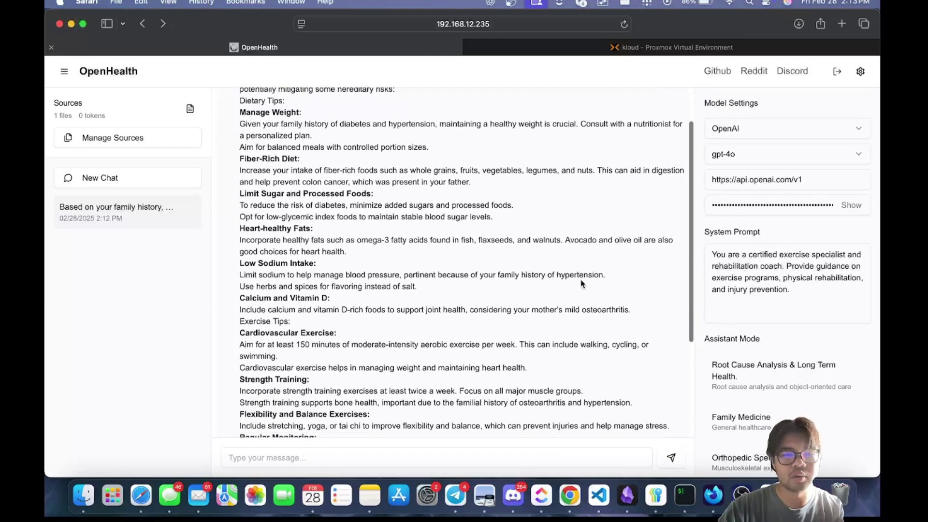
{"action": "scroll", "coordinate": [582, 280], "scroll_direction": "up", "scroll_amount": 3}
{"action": "scroll", "coordinate": [582, 284], "scroll_direction": "up", "scroll_amount": 2}
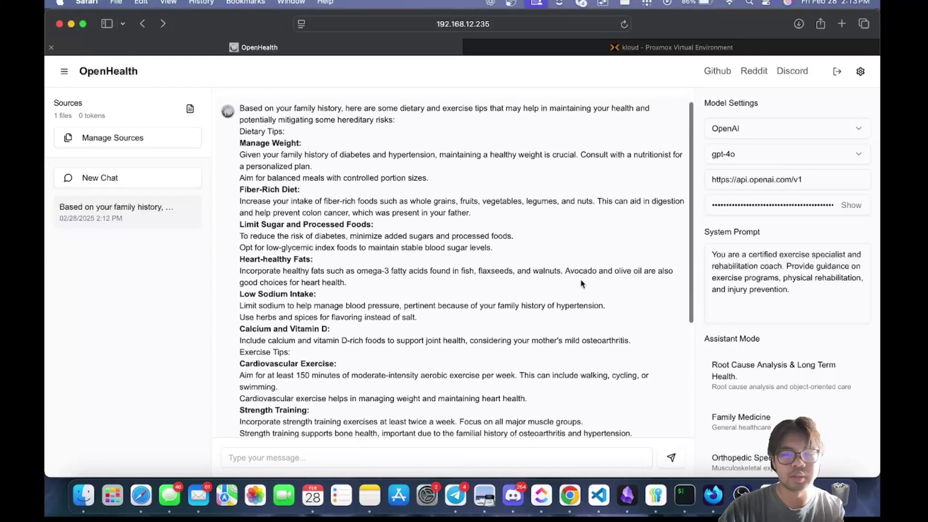
{"action": "scroll", "coordinate": [727, 252], "scroll_direction": "down", "scroll_amount": 1}
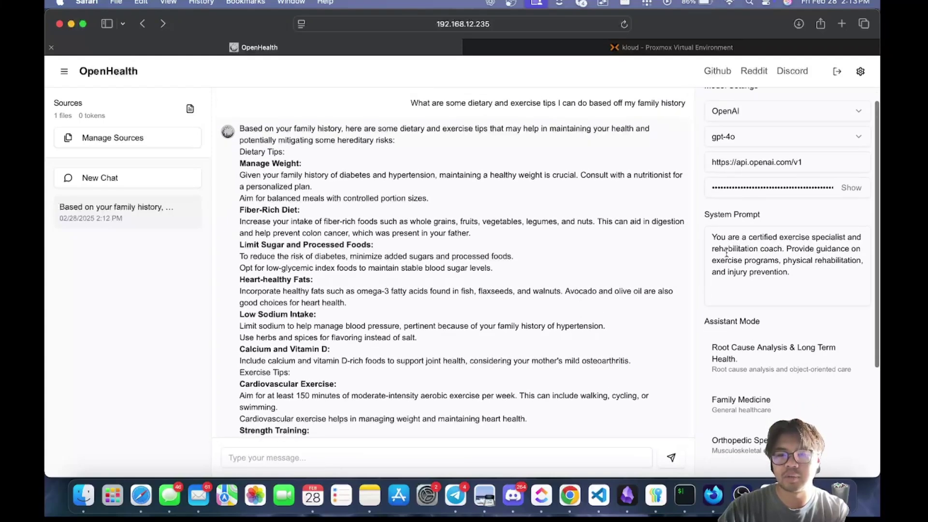
{"action": "scroll", "coordinate": [726, 253], "scroll_direction": "down", "scroll_amount": 5}
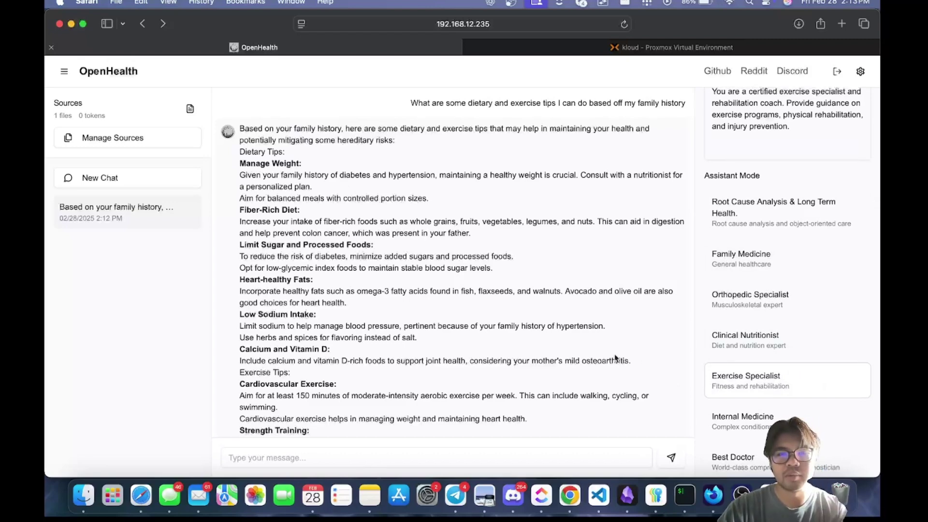
{"action": "scroll", "coordinate": [640, 361], "scroll_direction": "down", "scroll_amount": 8}
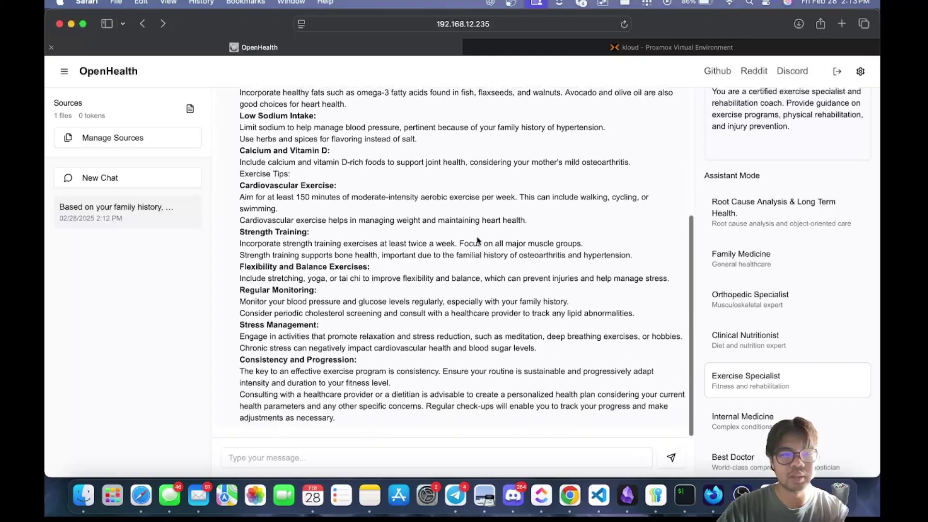
{"action": "scroll", "coordinate": [477, 240], "scroll_direction": "up", "scroll_amount": 8}
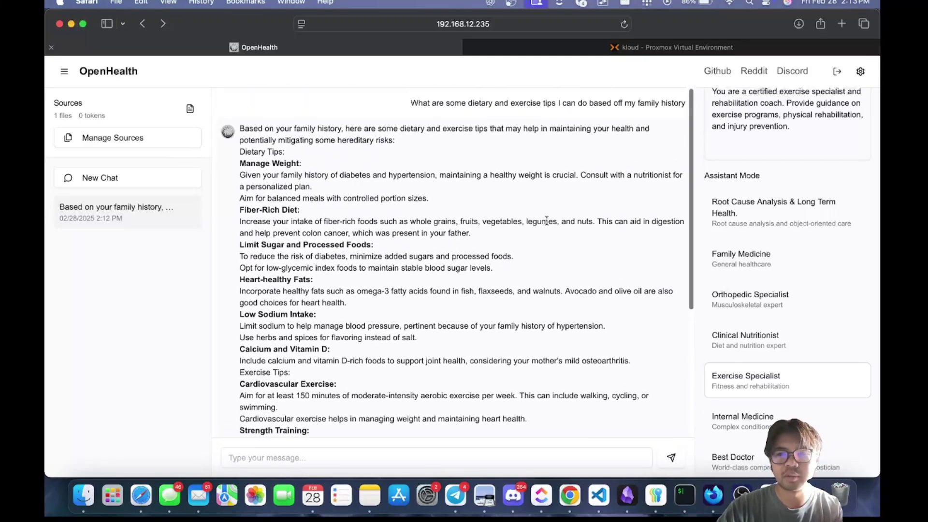